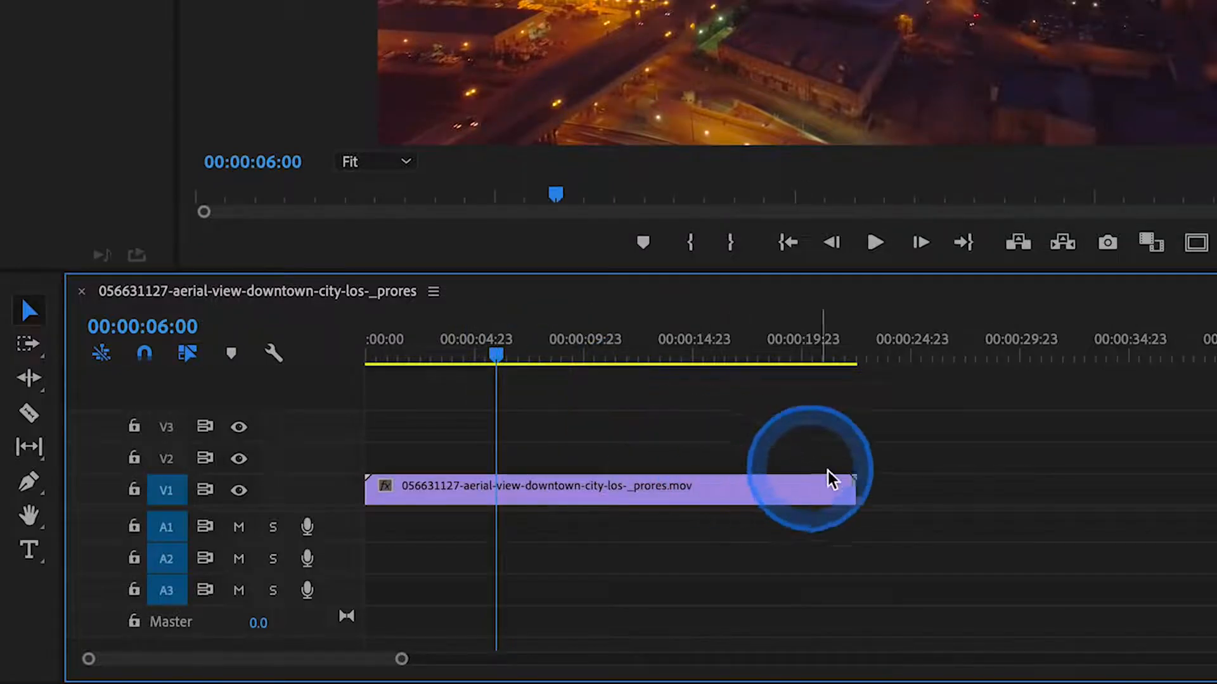
- Trim the end of the aerial city clip to 00:00:06:00 and return the playhead to the sequence start
{"action": "left_click_drag", "start_coordinate": [848, 486], "coordinate": [494, 517]}
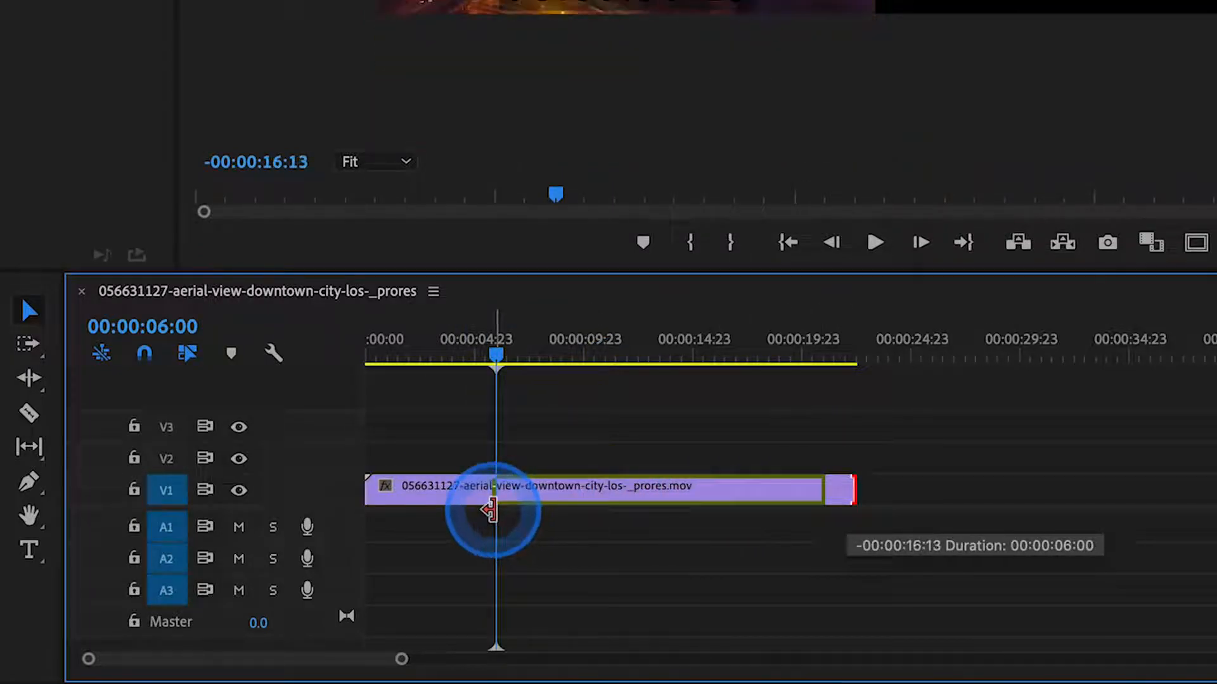
{"action": "key", "text": "Home"}
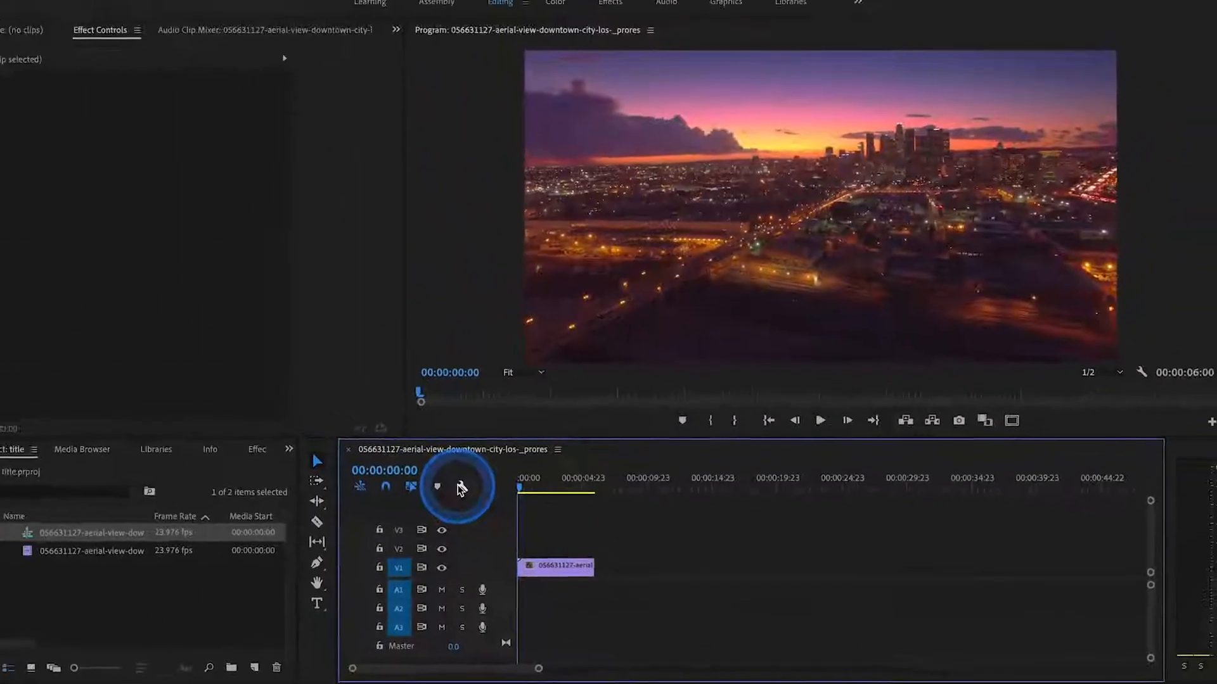
- Add a text layer reading TITLE over the city footage, then enlarge it and place it around the middle of the frame
{"action": "left_click", "coordinate": [334, 607]}
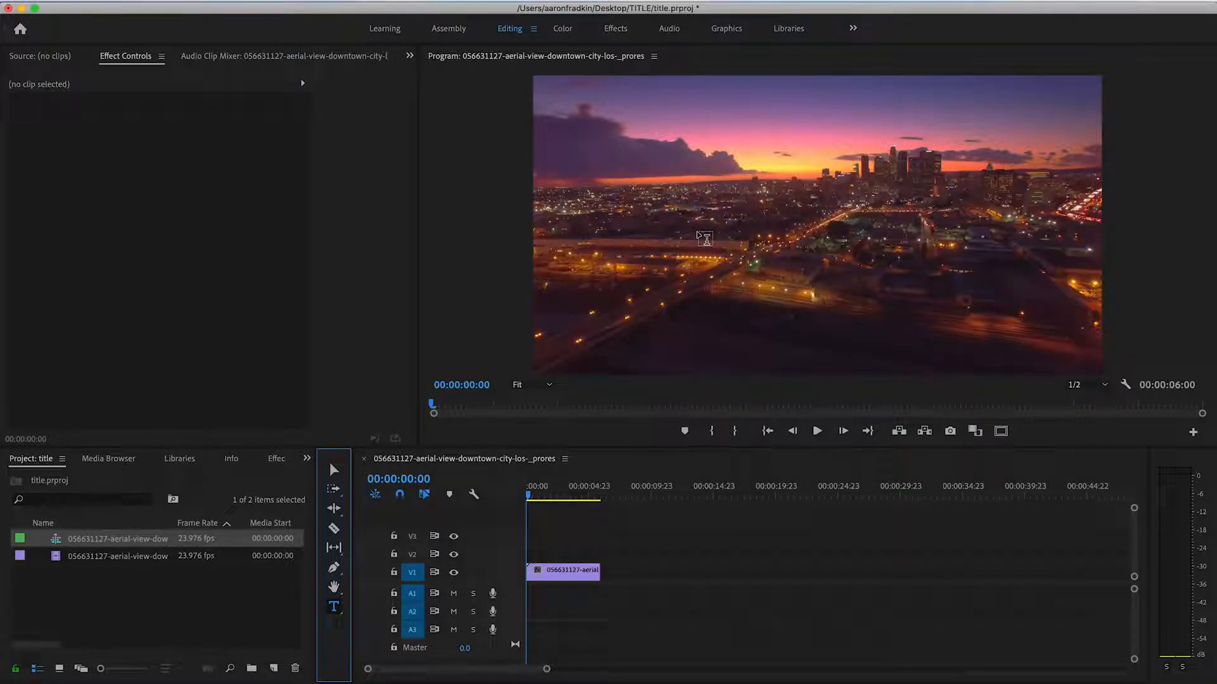
{"action": "left_click", "coordinate": [698, 234]}
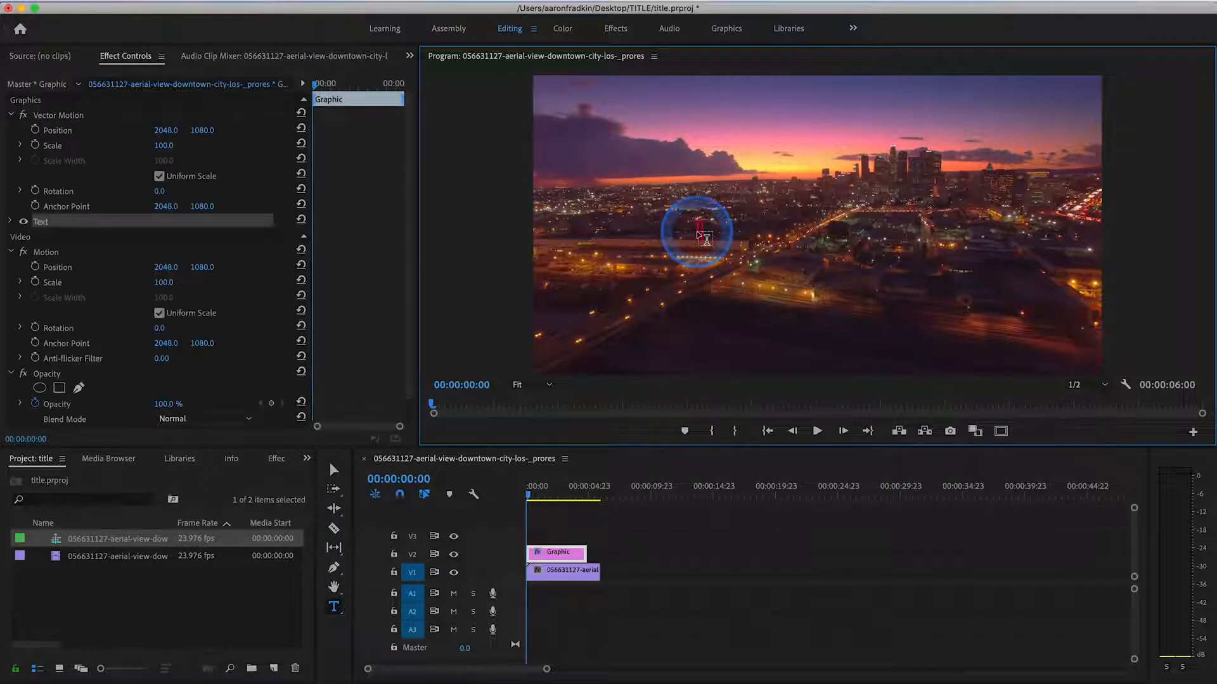
{"action": "left_click", "coordinate": [334, 469]}
{"action": "left_click_drag", "start_coordinate": [737, 244], "coordinate": [919, 294]}
{"action": "left_click_drag", "start_coordinate": [866, 239], "coordinate": [821, 266]}
{"action": "left_click_drag", "start_coordinate": [873, 187], "coordinate": [985, 77]}
{"action": "left_click_drag", "start_coordinate": [886, 210], "coordinate": [844, 230]}
- Switch to the Graphics workspace and change the TITLE text's font to Impact
{"action": "left_click", "coordinate": [724, 37]}
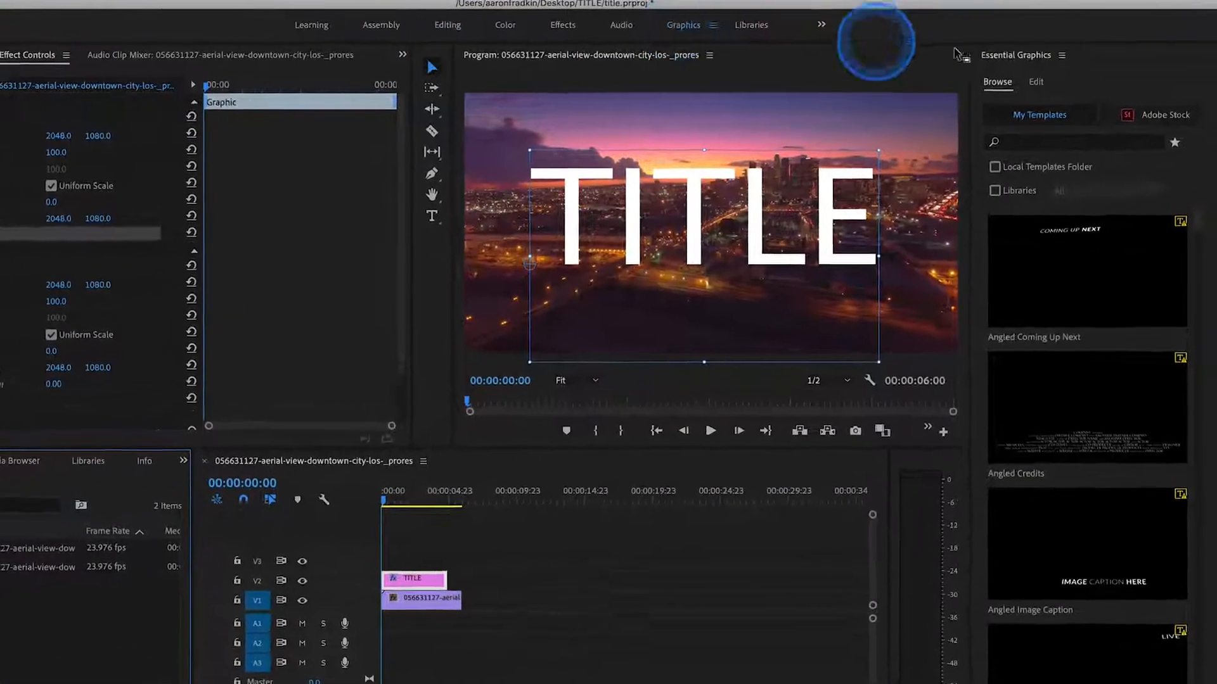
{"action": "left_click", "coordinate": [1048, 81]}
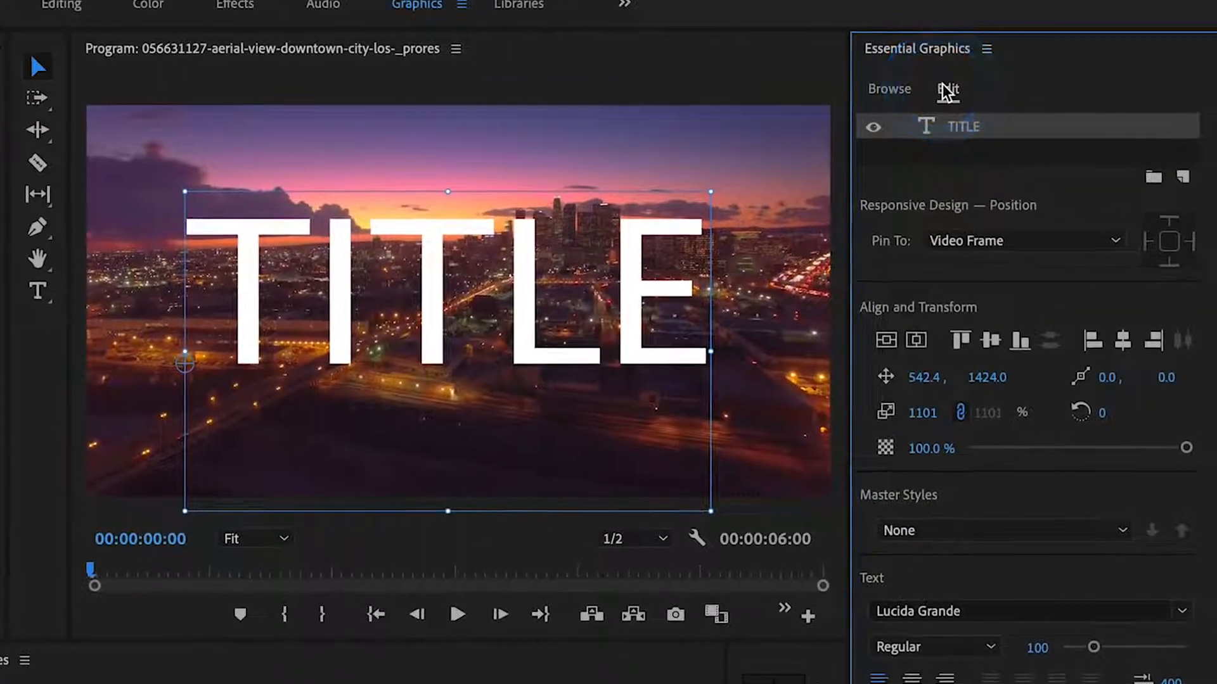
{"action": "left_click", "coordinate": [654, 283]}
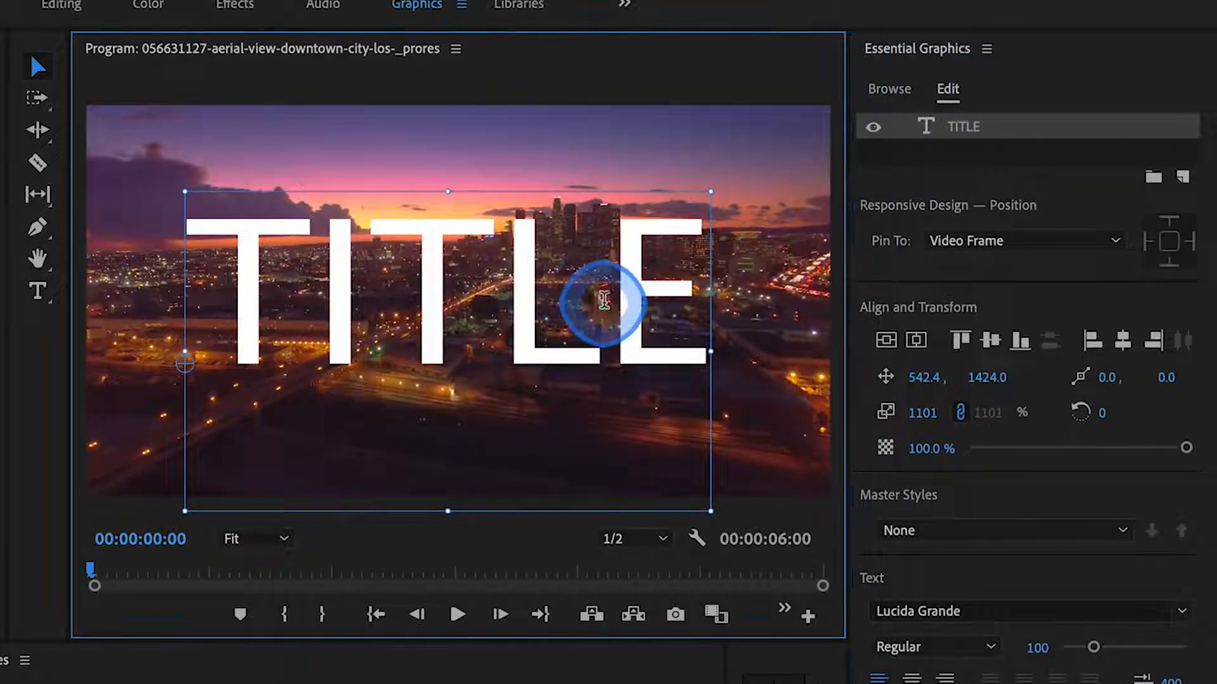
{"action": "double_click", "coordinate": [603, 301]}
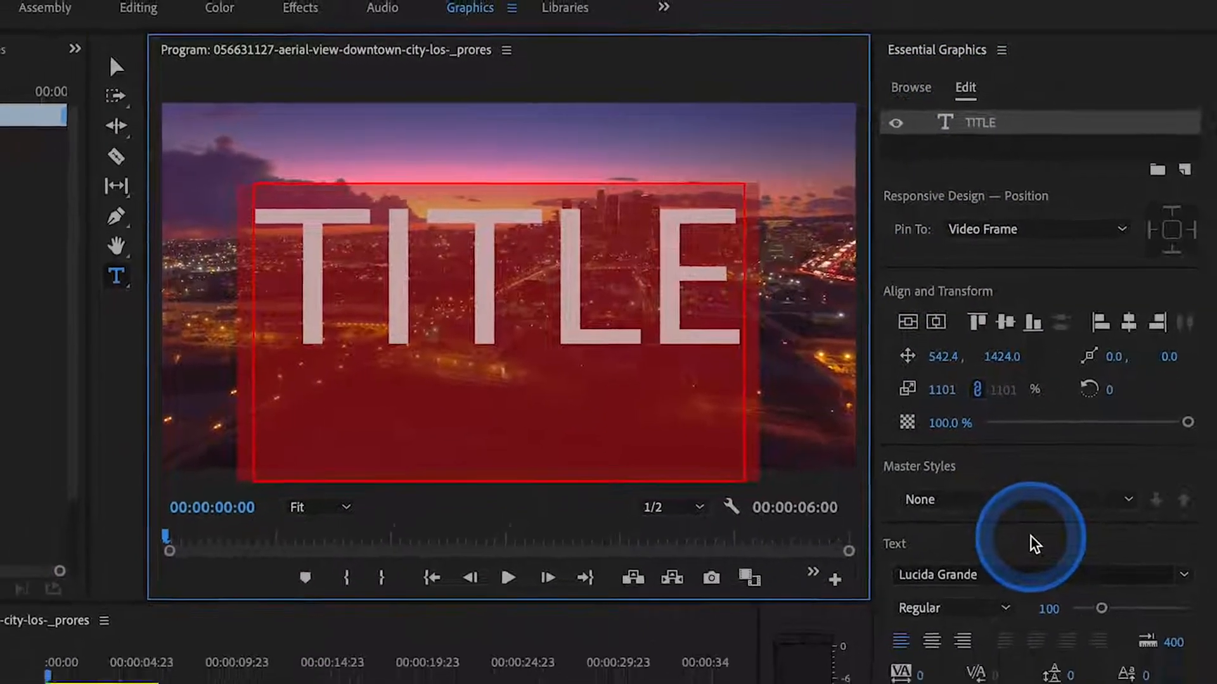
{"action": "left_click", "coordinate": [1001, 573]}
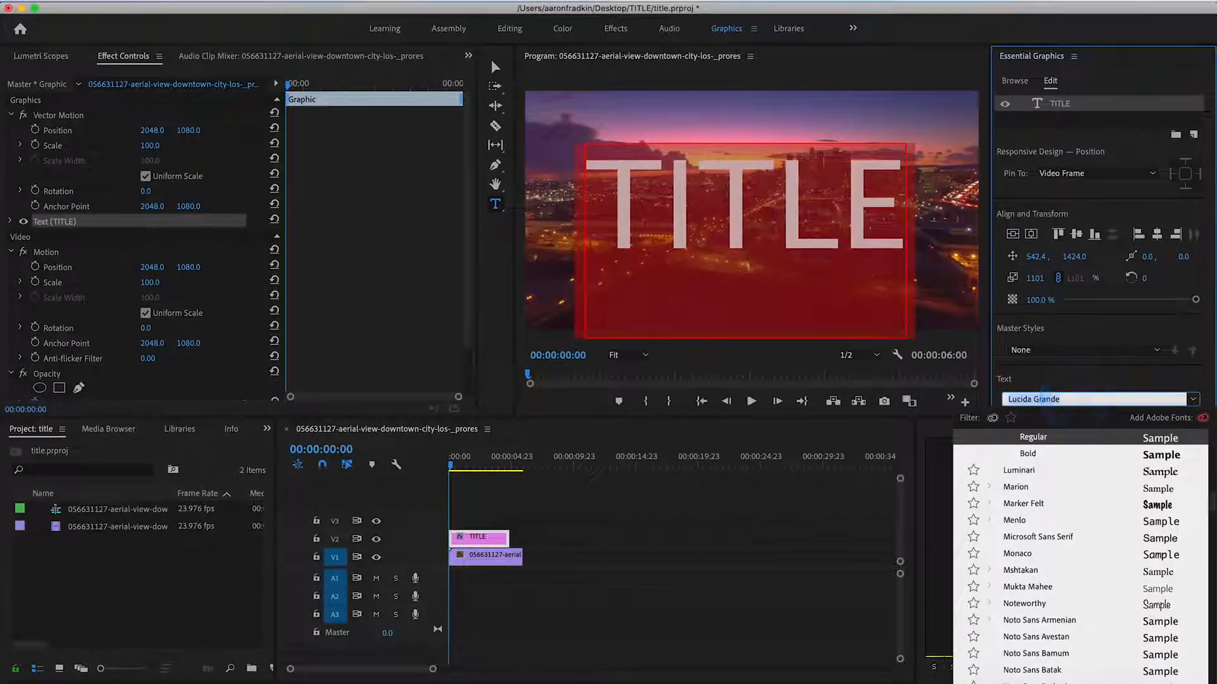
{"action": "type", "text": "impact"}
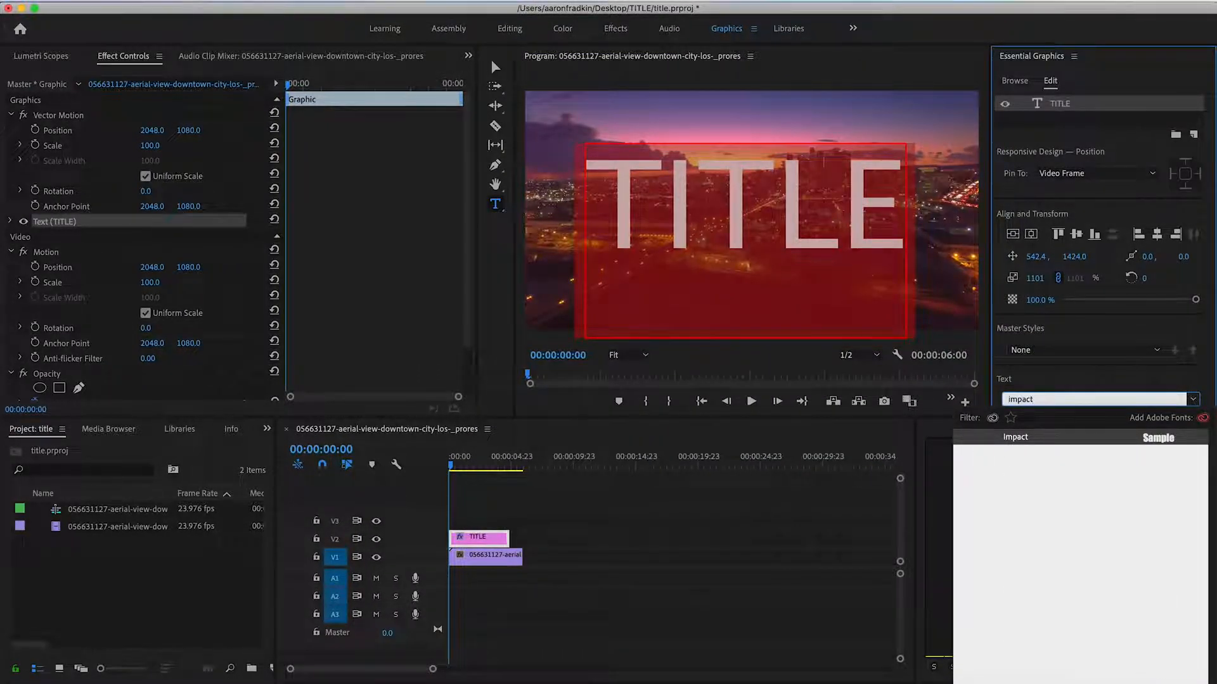
{"action": "key", "text": "Return"}
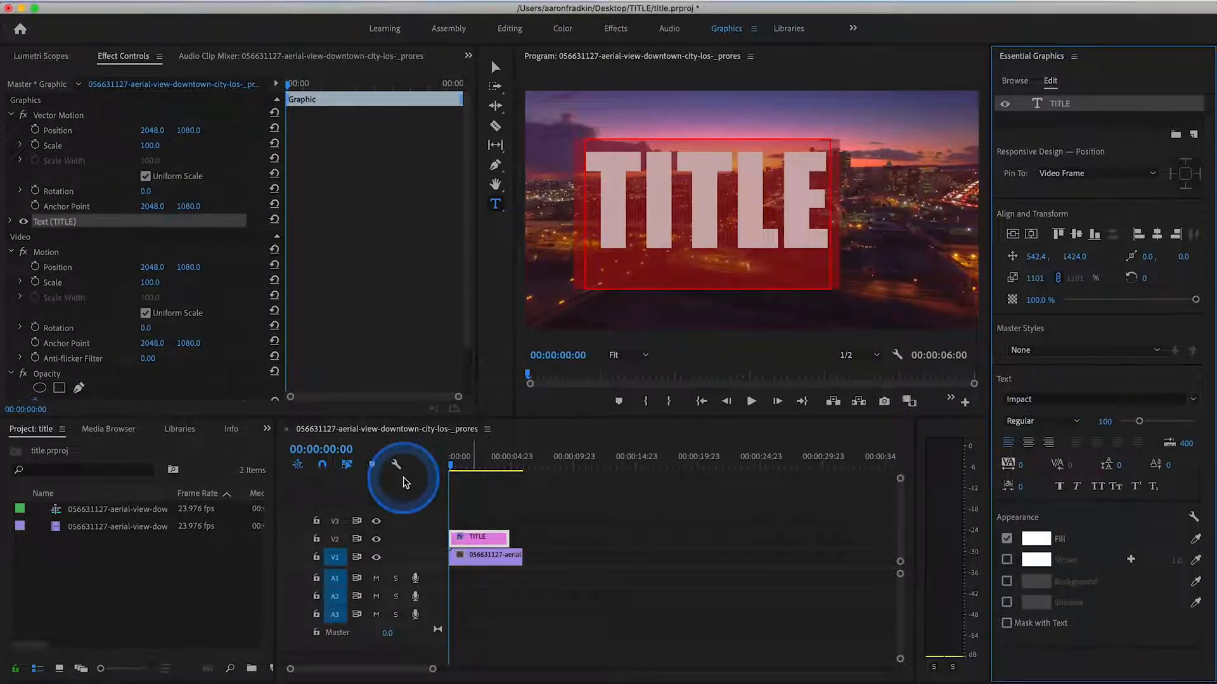
{"action": "left_click", "coordinate": [495, 67]}
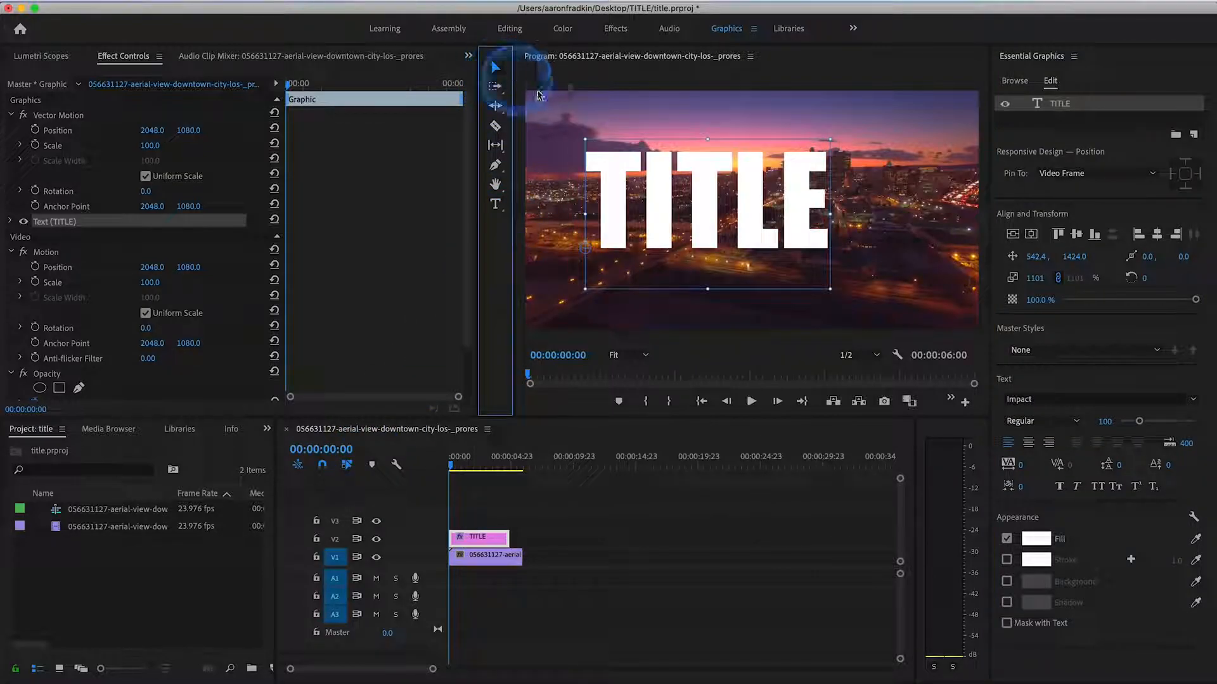
- Enlarge the TITLE text to about 1564% scale and centre it vertically and horizontally in the frame
{"action": "left_click_drag", "start_coordinate": [835, 136], "coordinate": [935, 63]}
{"action": "left_click_drag", "start_coordinate": [834, 163], "coordinate": [828, 180]}
{"action": "left_click", "coordinate": [1012, 235]}
{"action": "left_click", "coordinate": [1031, 235]}
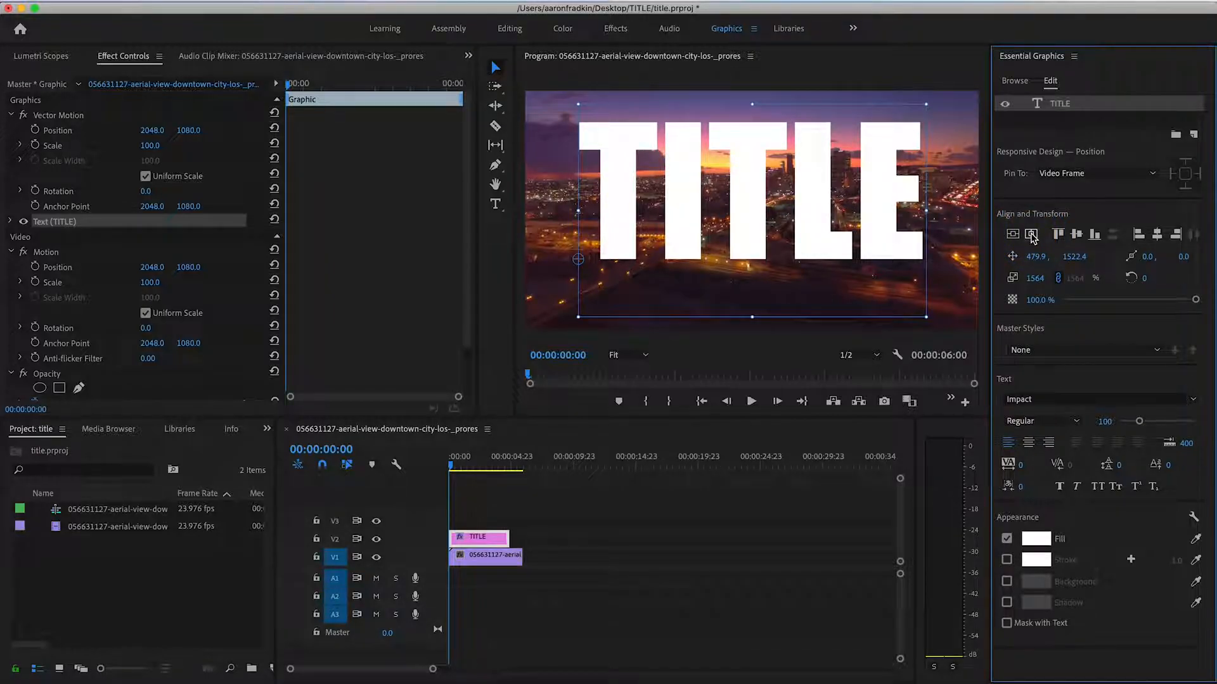
- Extend the TITLE graphic on V2 so it ends together with the aerial clip below it
{"action": "left_click", "coordinate": [538, 502]}
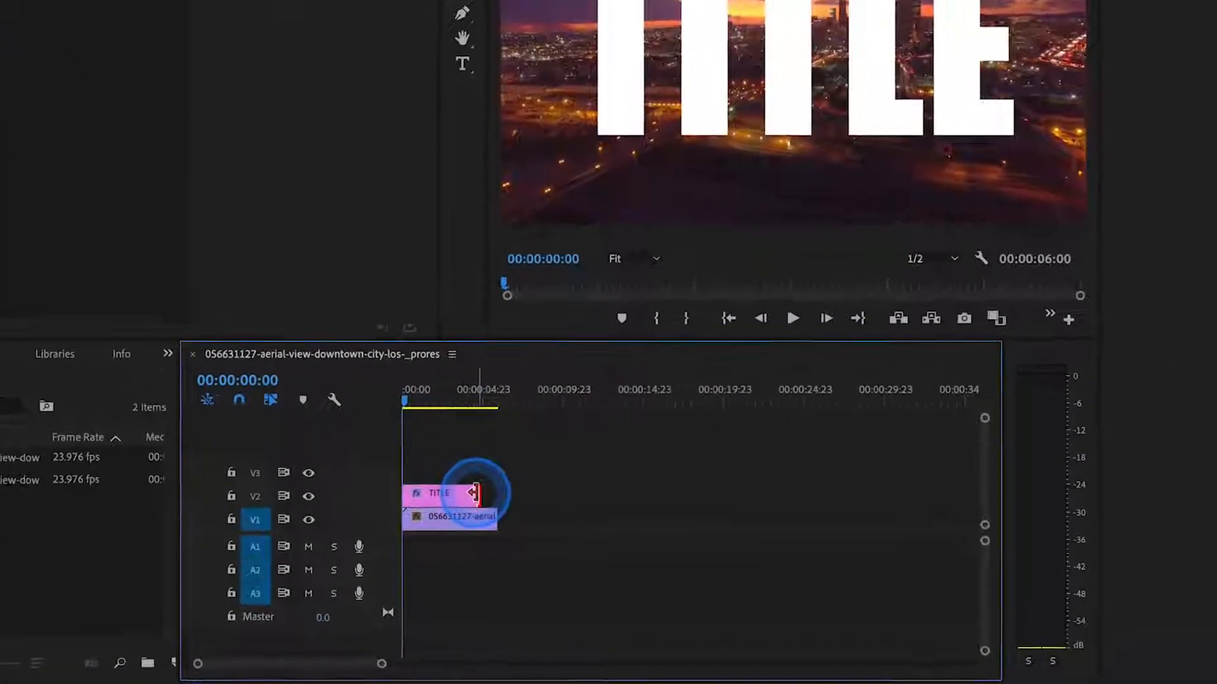
{"action": "left_click_drag", "start_coordinate": [475, 493], "coordinate": [496, 494]}
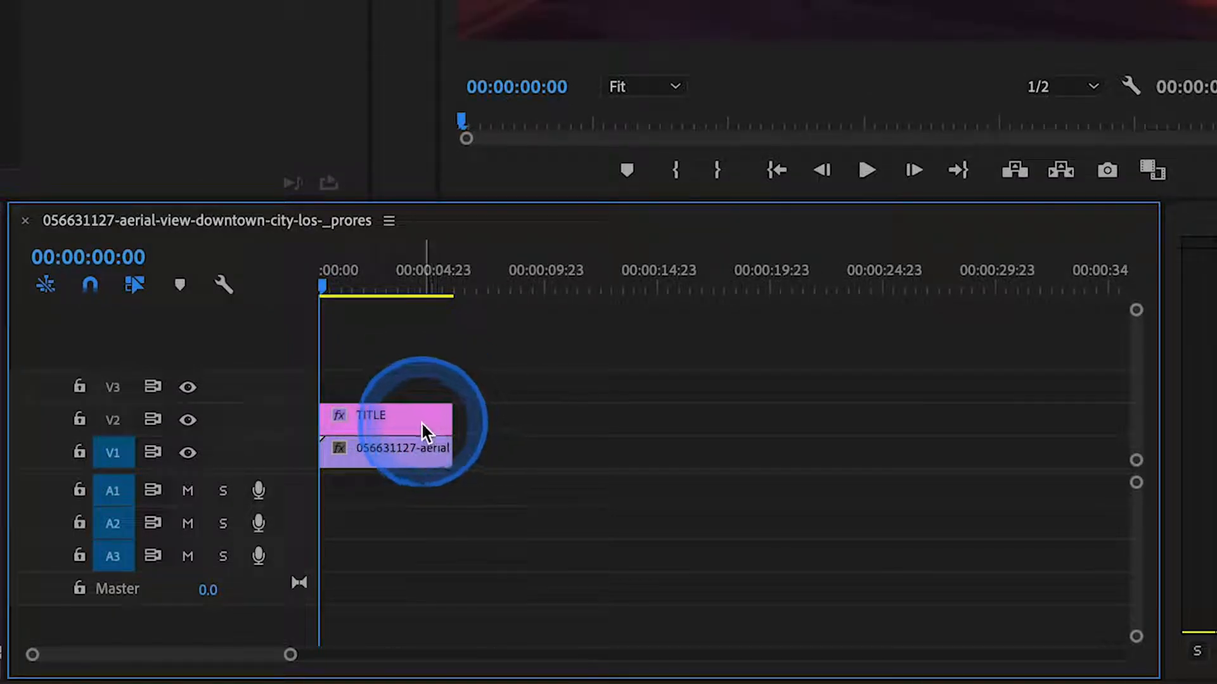
{"action": "left_click", "coordinate": [387, 459]}
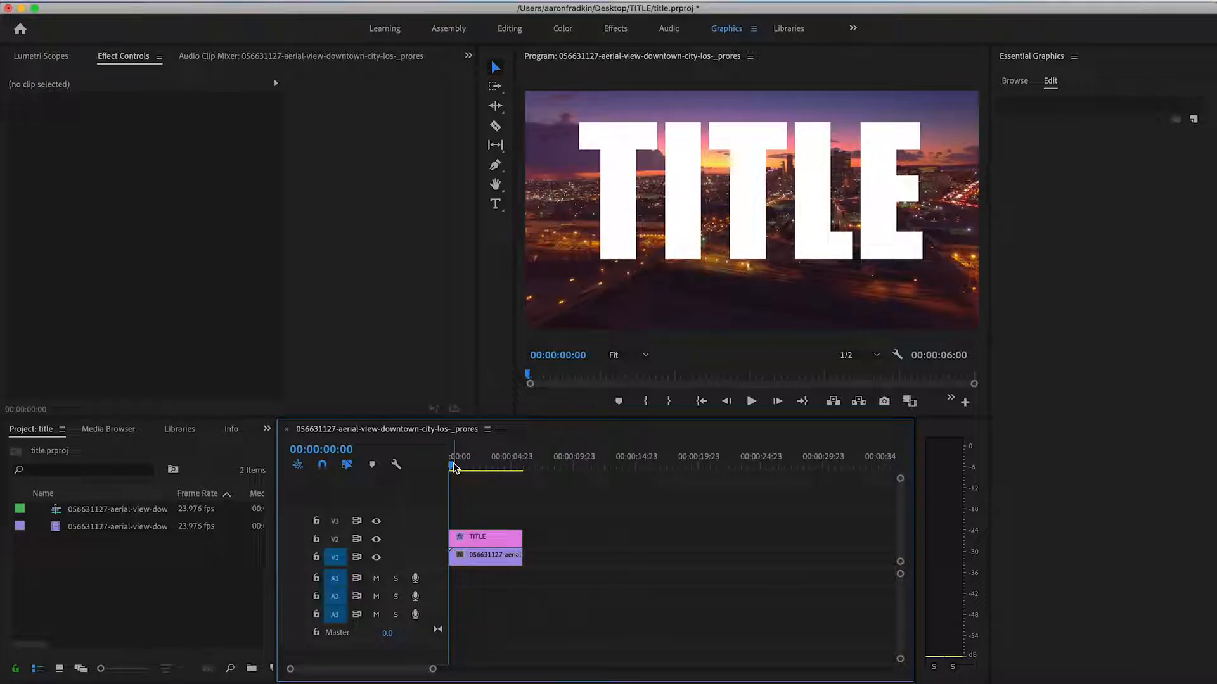
- Find the Track Matte Key effect by searching for "track matte" and apply it to the aerial clip on V1
{"action": "left_click", "coordinate": [267, 428]}
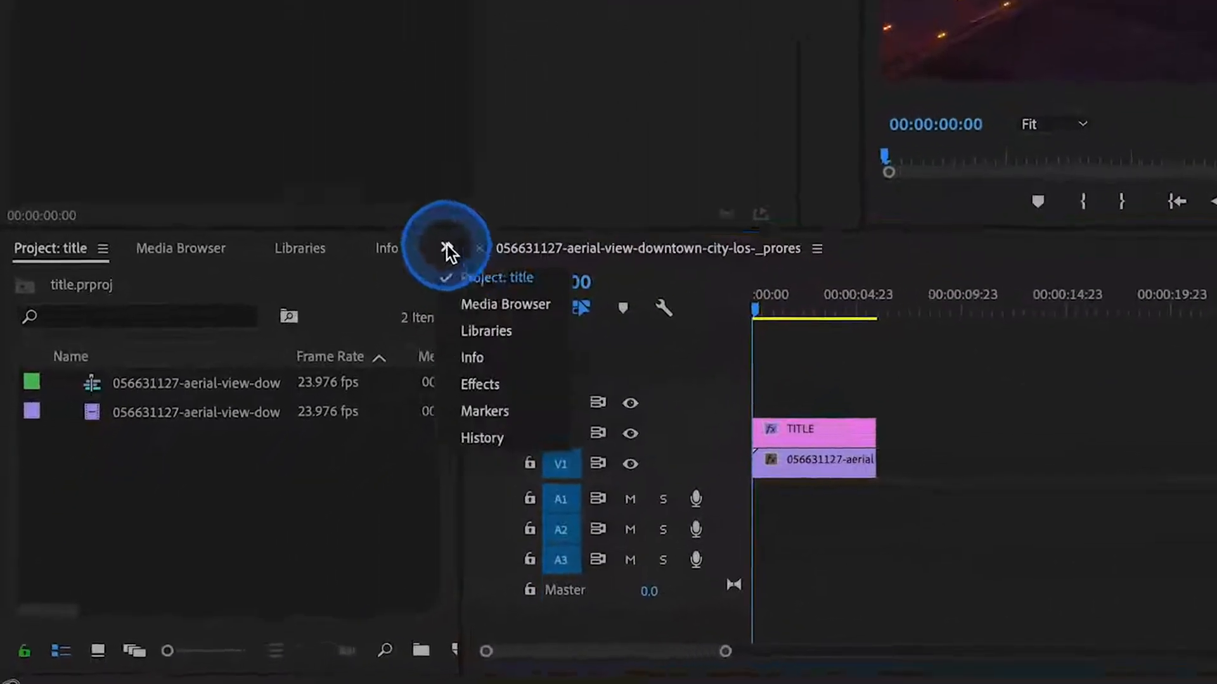
{"action": "left_click", "coordinate": [545, 317]}
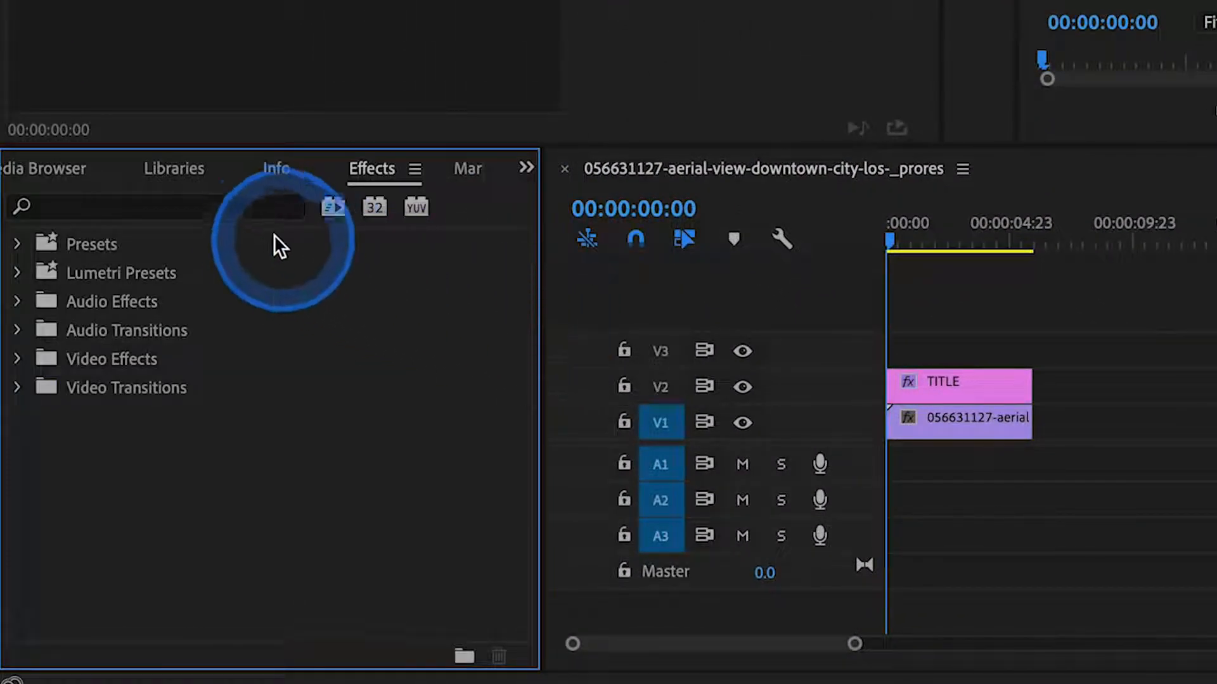
{"action": "left_click", "coordinate": [246, 207]}
{"action": "type", "text": "track matte"}
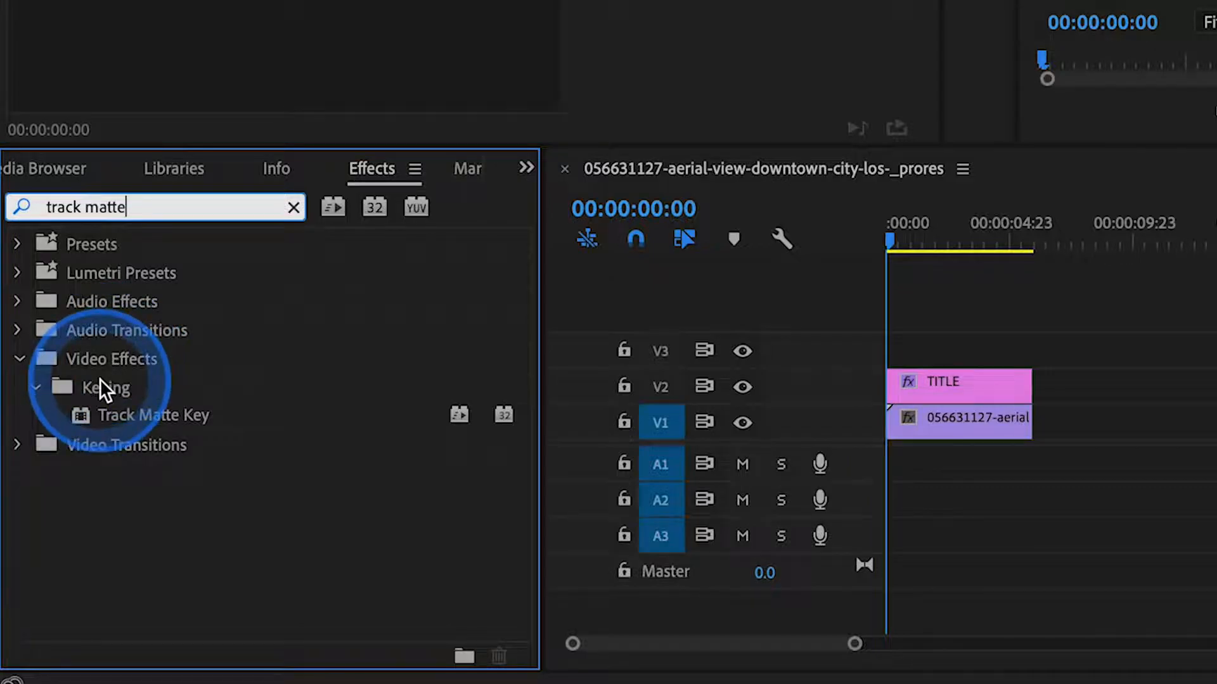
{"action": "left_click", "coordinate": [79, 410]}
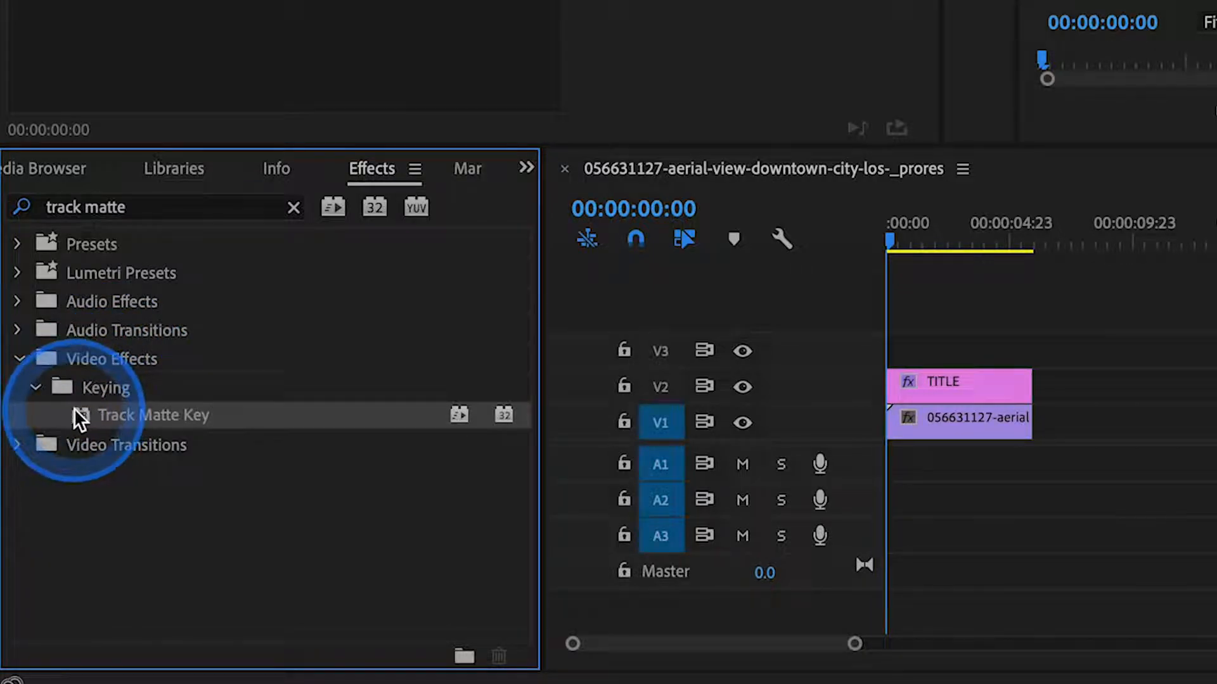
{"action": "left_click_drag", "start_coordinate": [74, 408], "coordinate": [802, 414]}
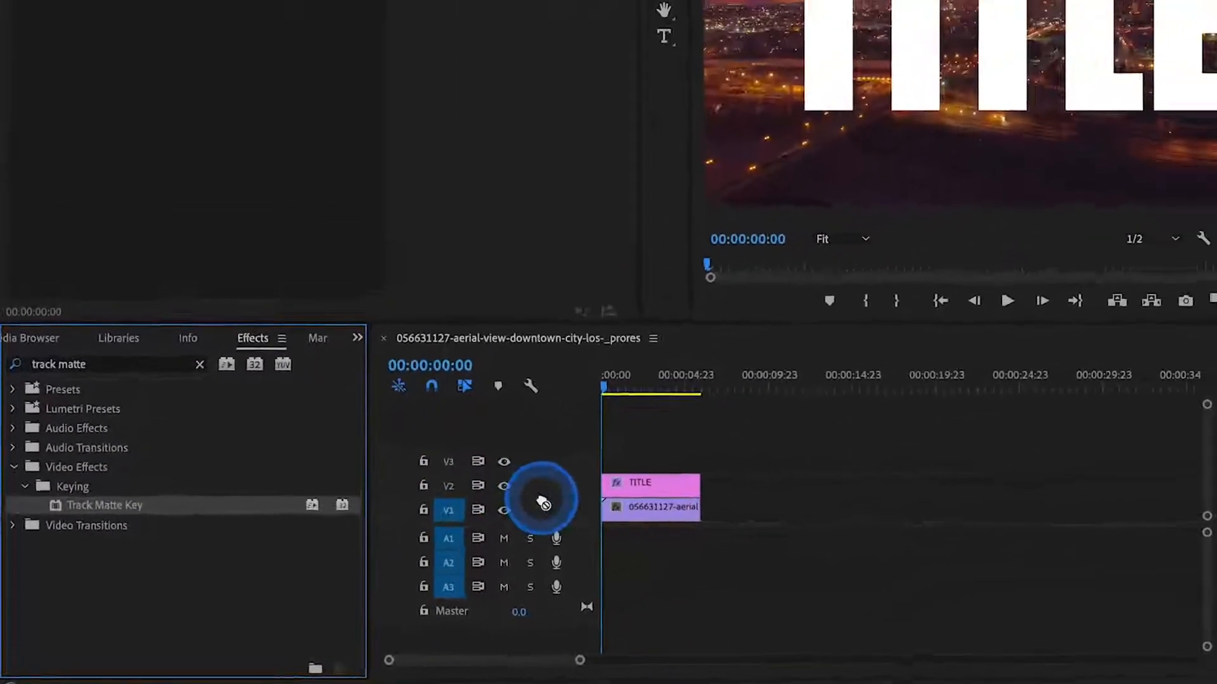
{"action": "left_click_drag", "start_coordinate": [543, 503], "coordinate": [648, 504]}
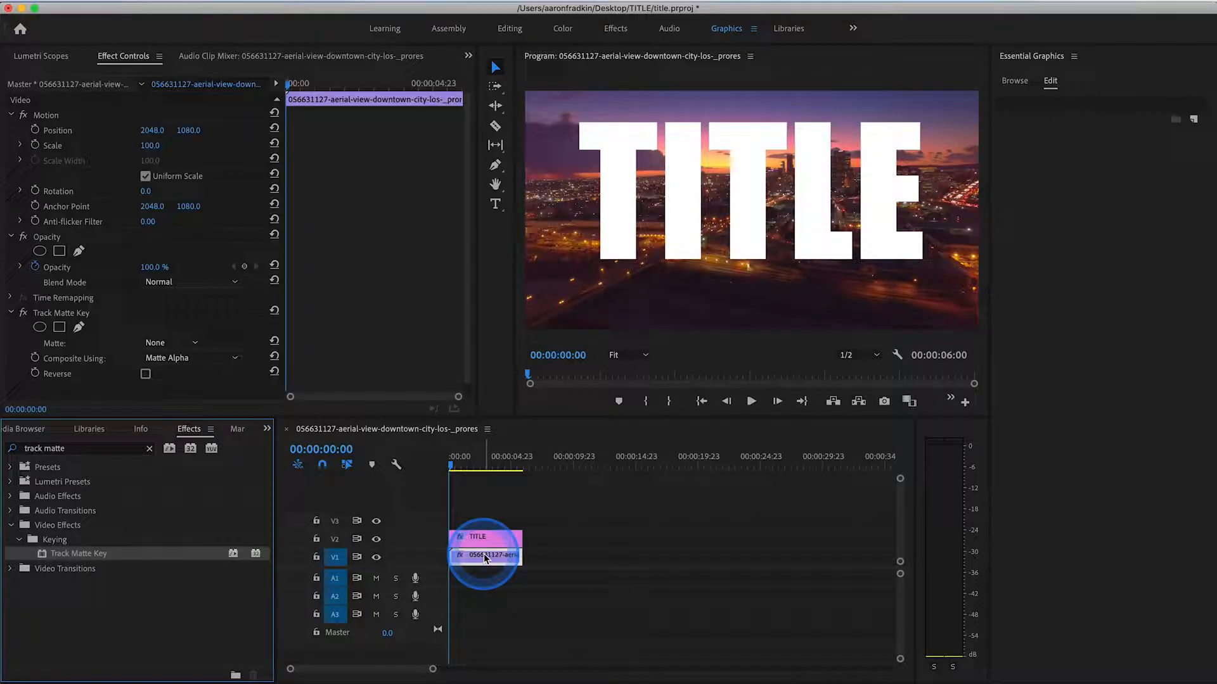
{"action": "left_click", "coordinate": [484, 532]}
{"action": "left_click", "coordinate": [459, 556]}
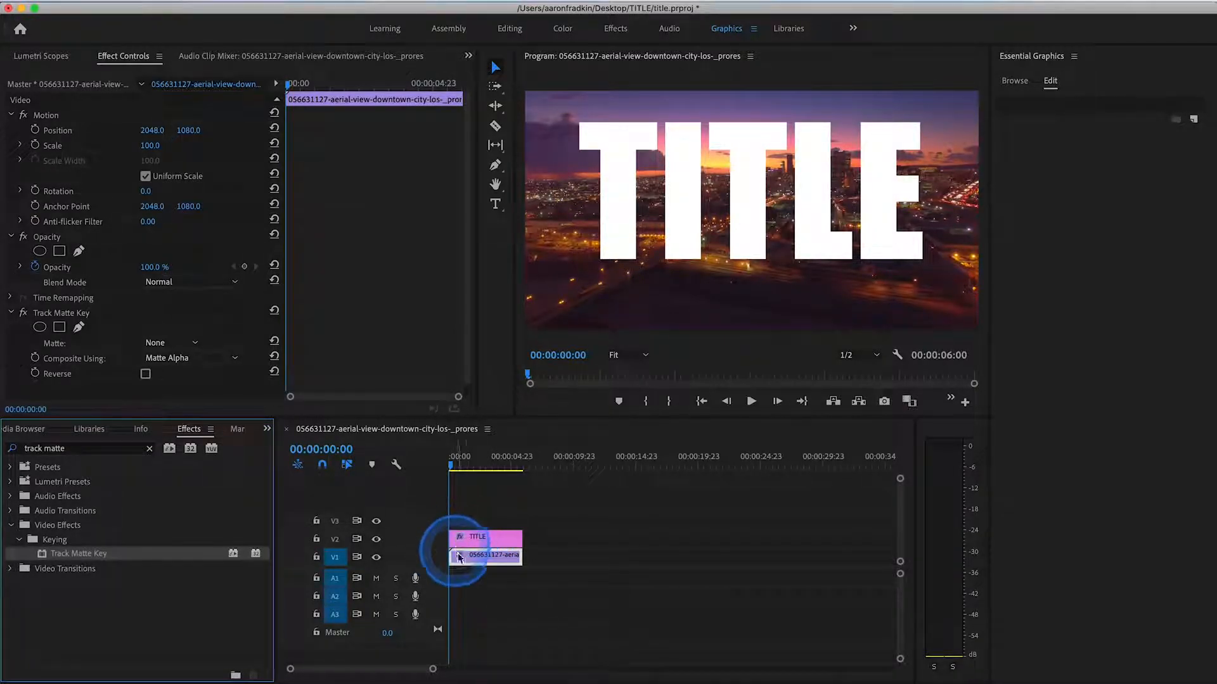
- Set the aerial clip's Track Matte Key matte to Video 2 and deselect the clip
{"action": "left_click", "coordinate": [460, 560]}
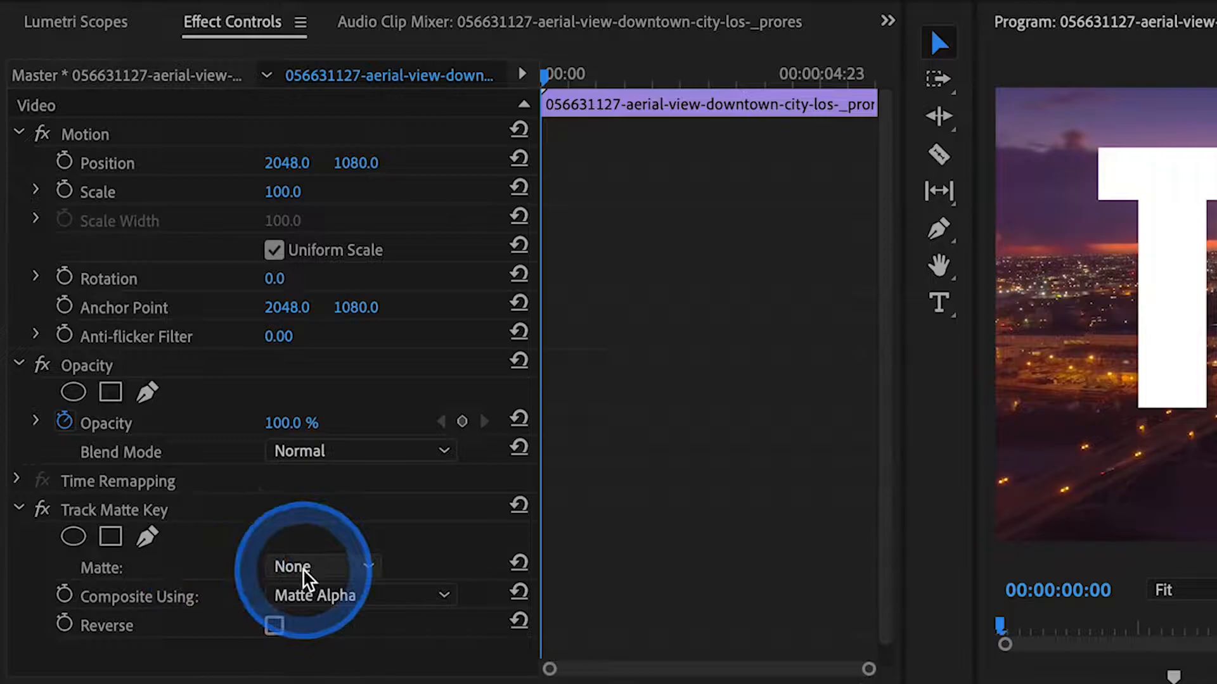
{"action": "left_click", "coordinate": [369, 567]}
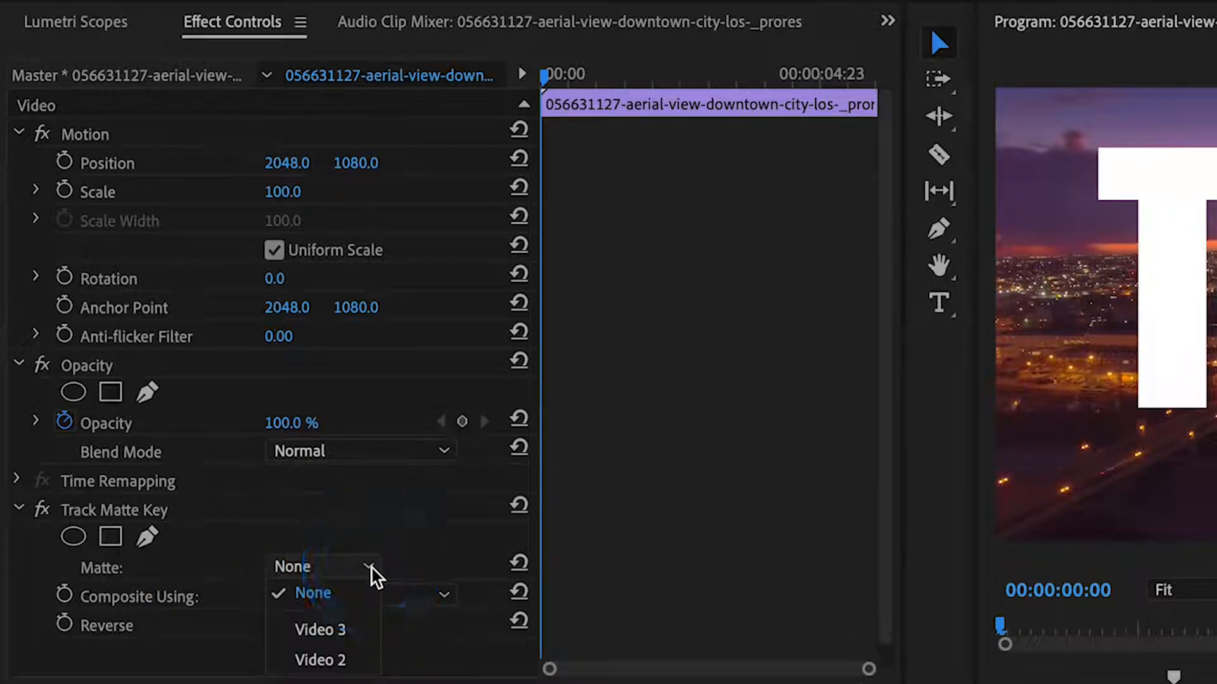
{"action": "left_click", "coordinate": [317, 658]}
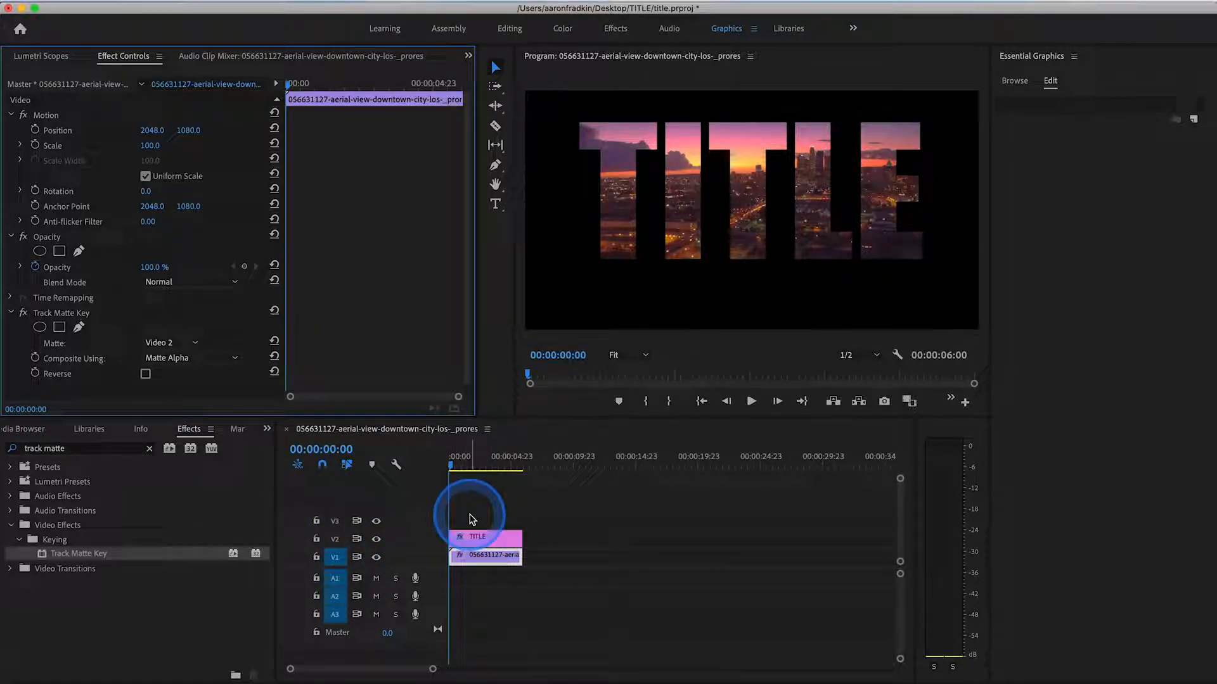
{"action": "left_click", "coordinate": [190, 343]}
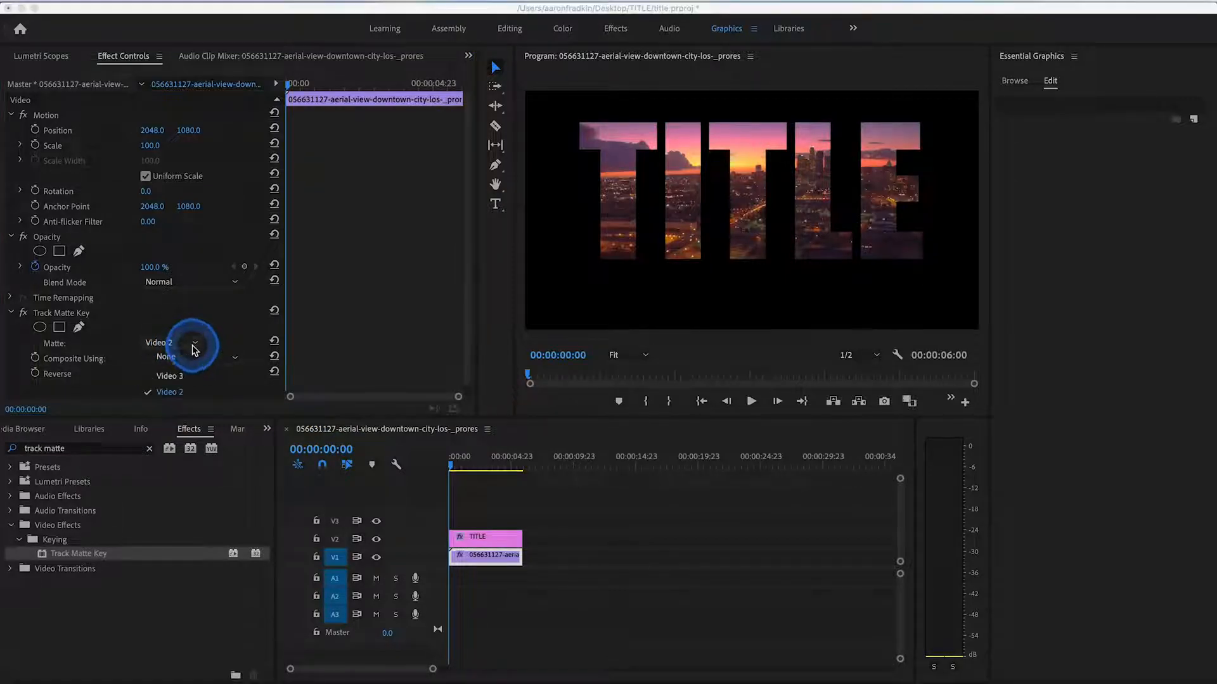
{"action": "left_click", "coordinate": [492, 515]}
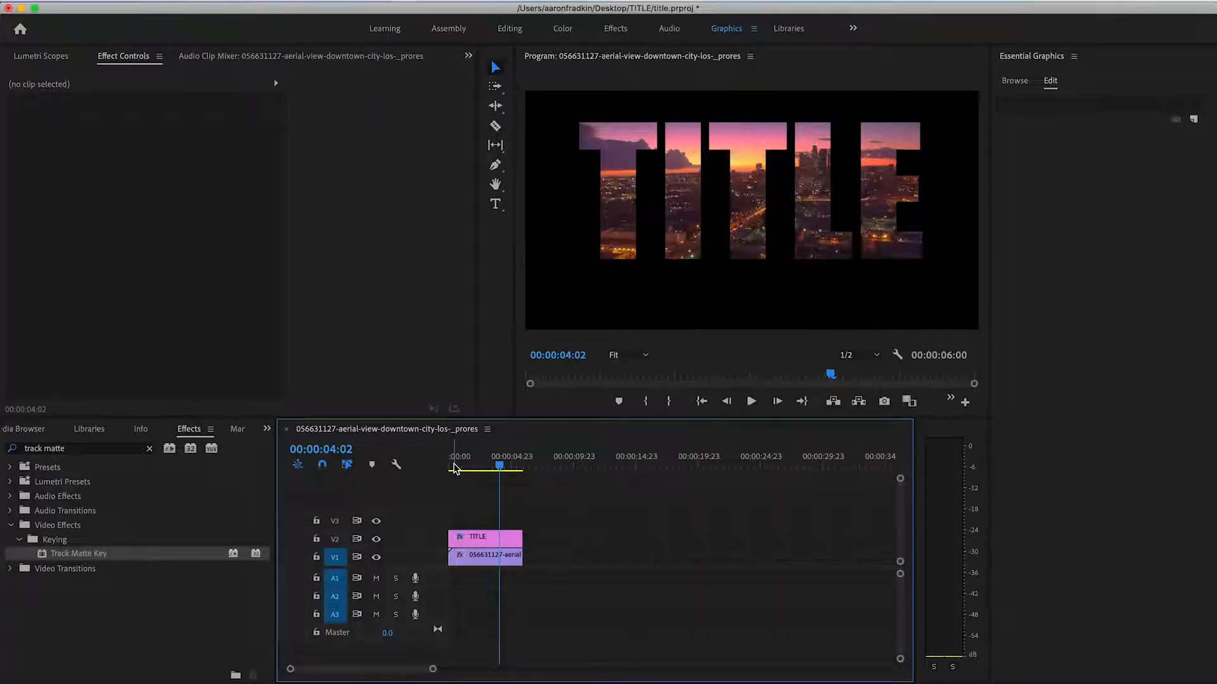
- Set the TITLE graphic's Vector Motion Scale to 1688 at 00:00:00:00 and start keyframing it there
{"action": "left_click", "coordinate": [472, 540]}
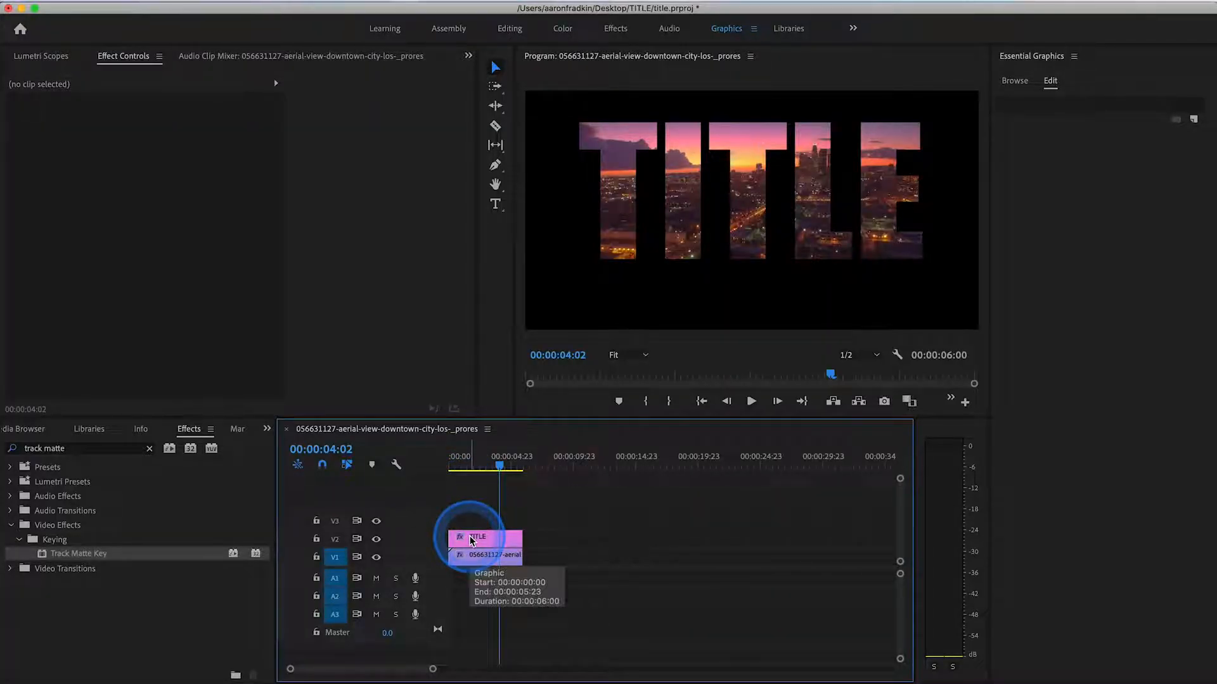
{"action": "left_click", "coordinate": [472, 540]}
{"action": "left_click_drag", "start_coordinate": [469, 458], "coordinate": [386, 455]}
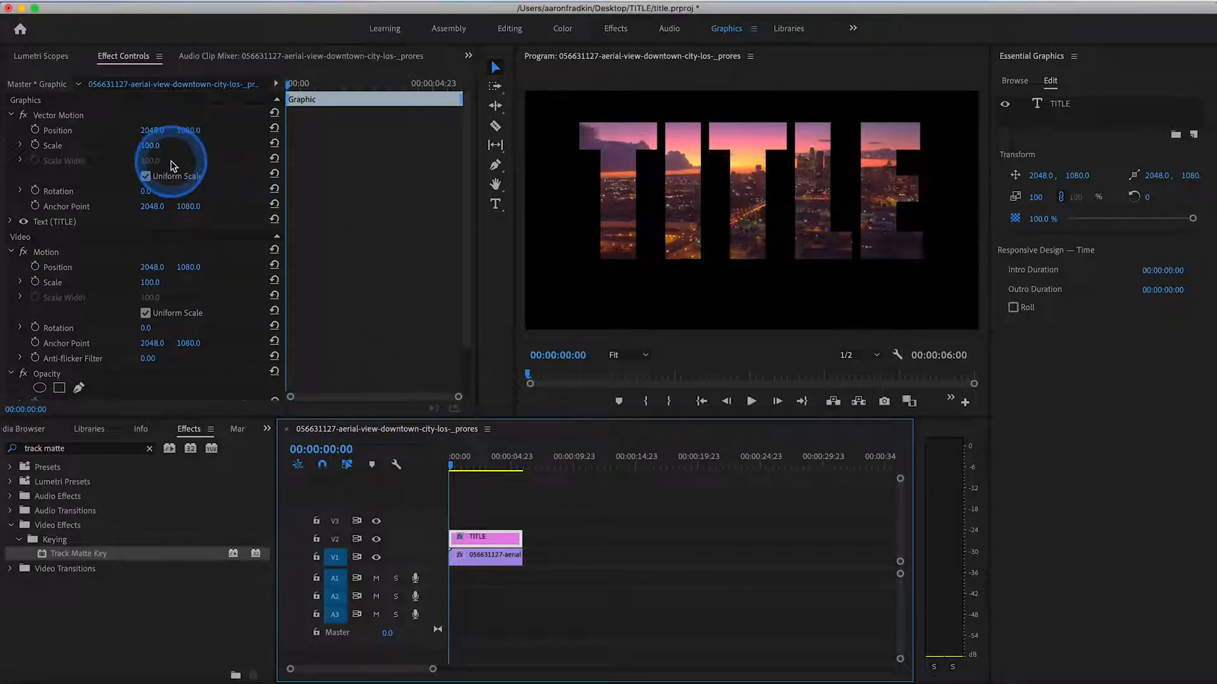
{"action": "left_click", "coordinate": [144, 145]}
{"action": "left_click_drag", "start_coordinate": [144, 146], "coordinate": [145, 145]}
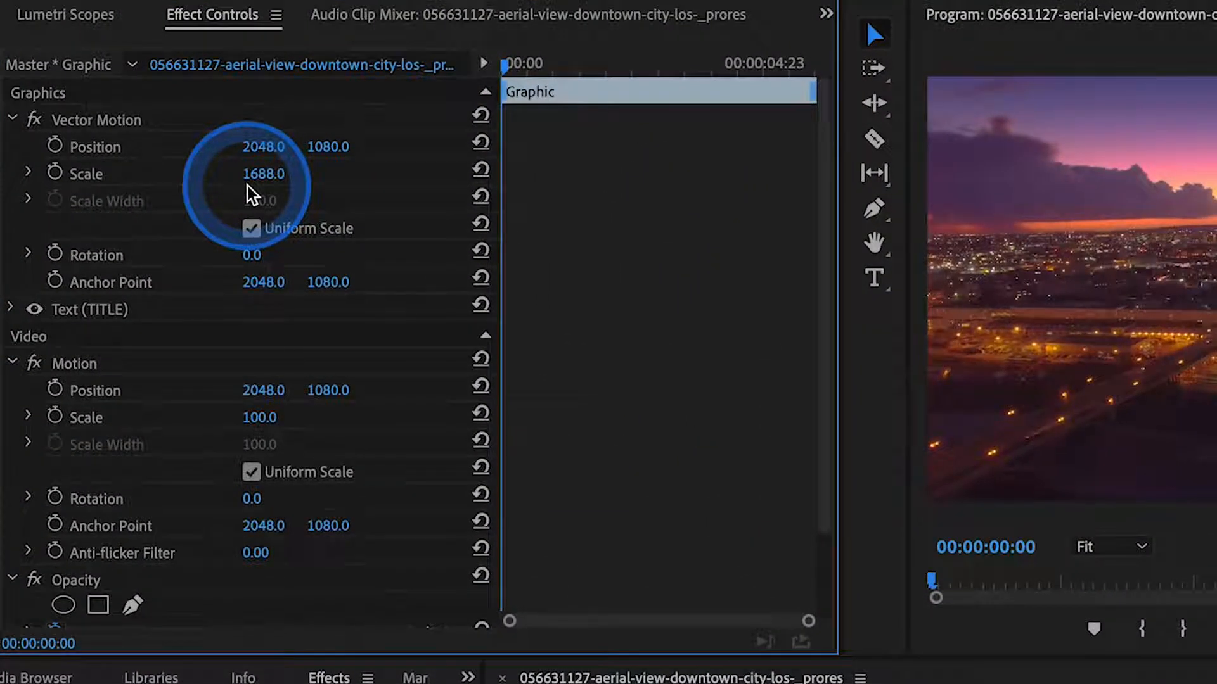
{"action": "left_click", "coordinate": [55, 173]}
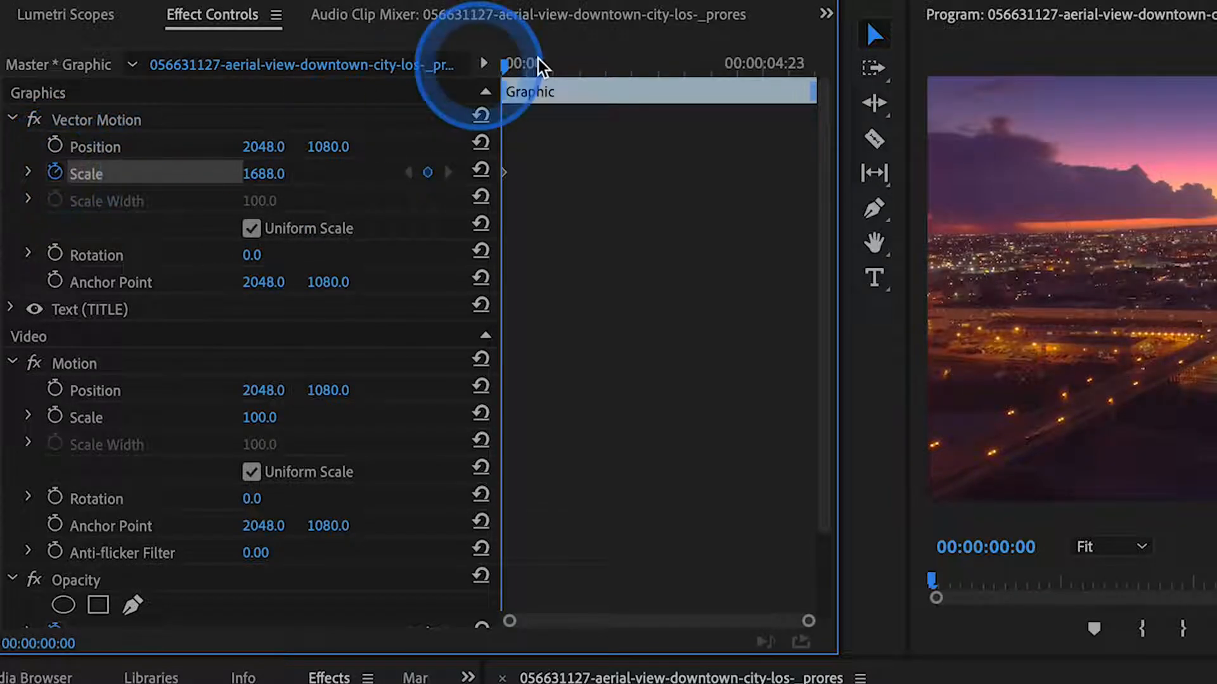
- Reset the title's Vector Motion Scale to 100 at 00:00:01:03 as a second keyframe, and play the animation from the start
{"action": "left_click_drag", "start_coordinate": [505, 63], "coordinate": [558, 66]}
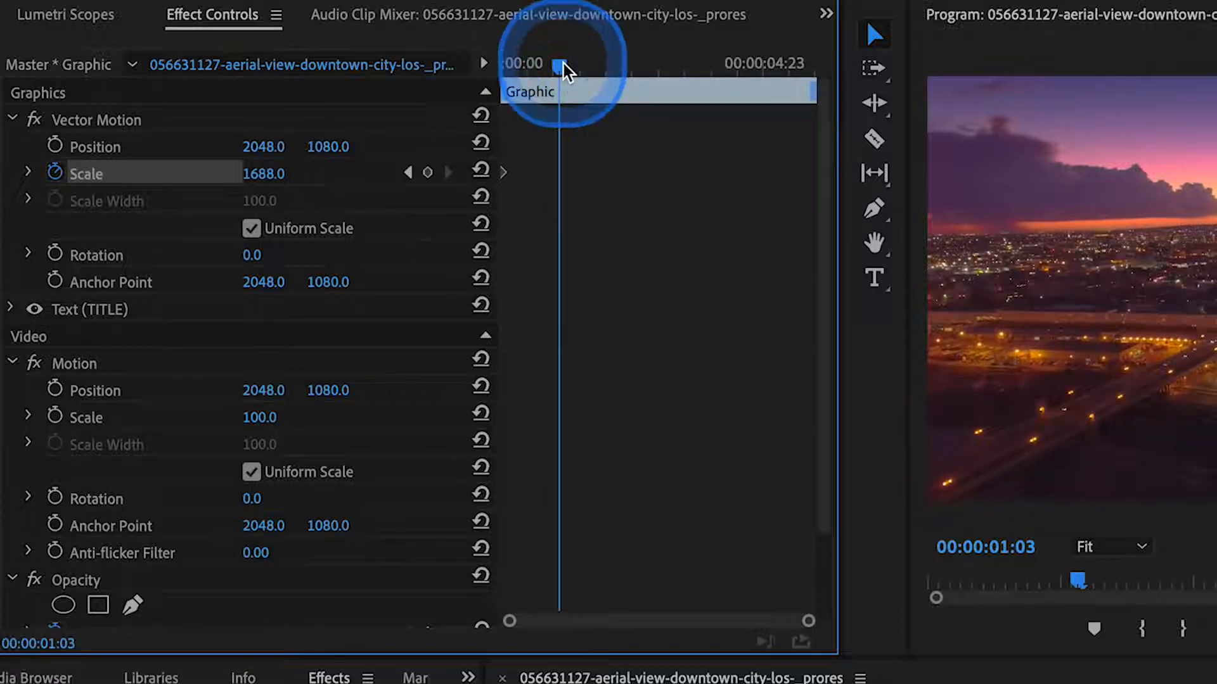
{"action": "left_click", "coordinate": [481, 171]}
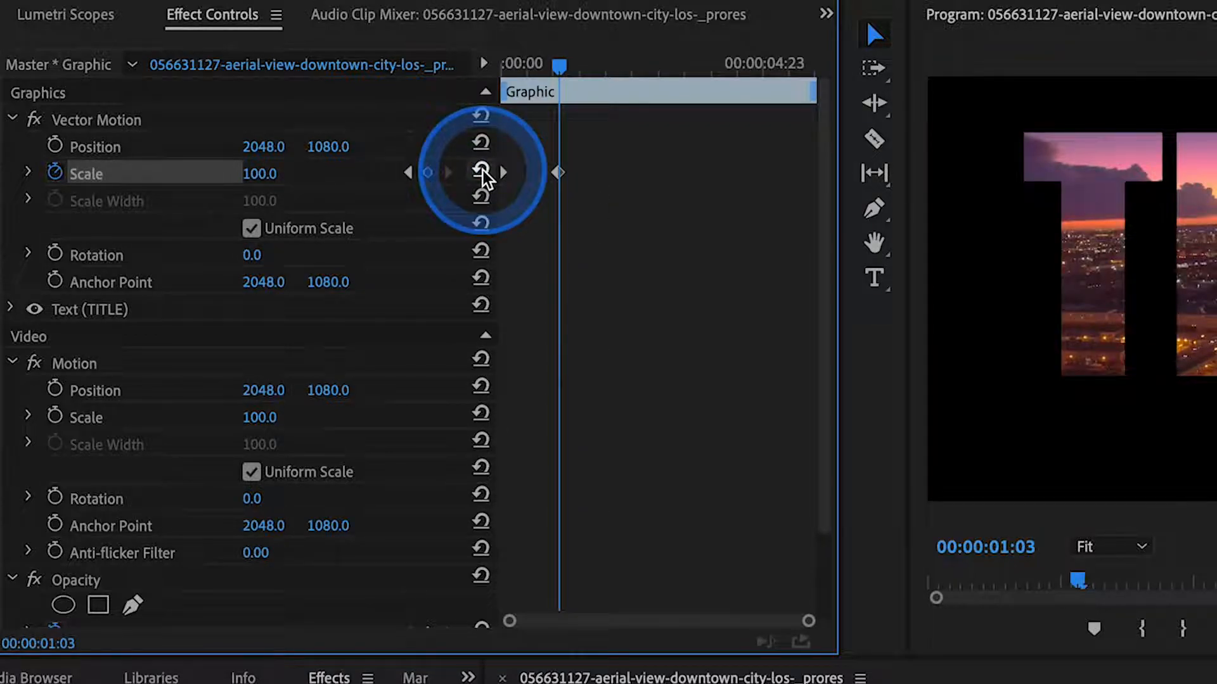
{"action": "left_click_drag", "start_coordinate": [552, 64], "coordinate": [449, 64]}
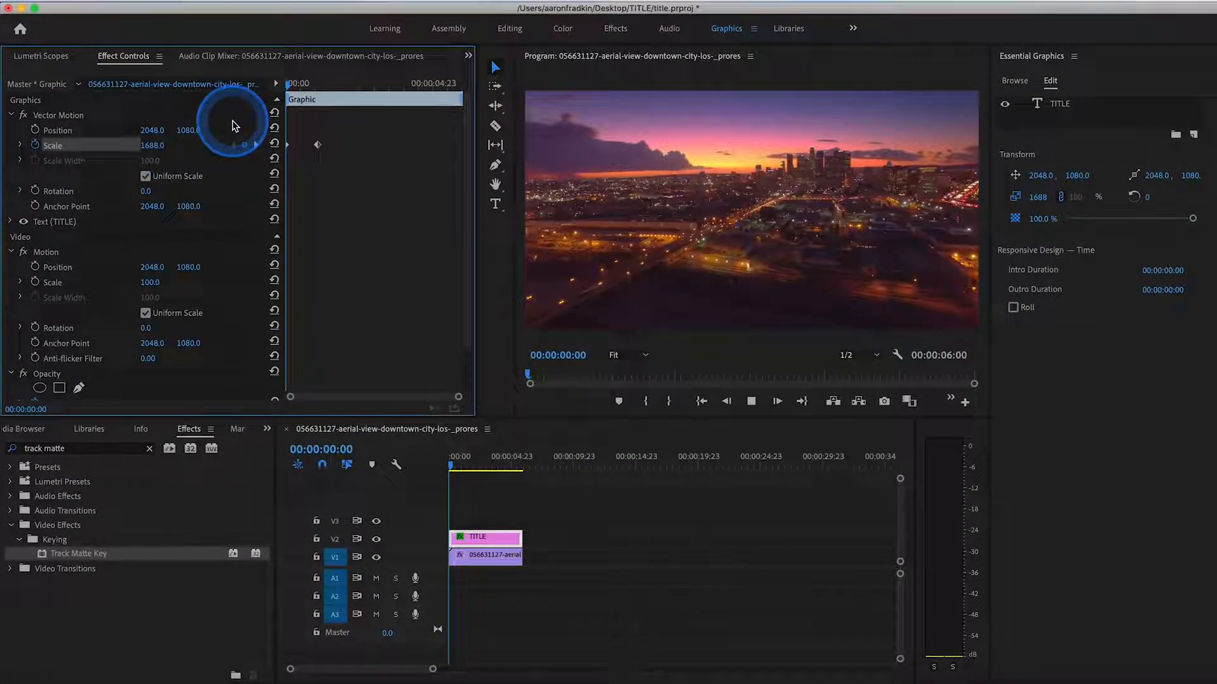
{"action": "key", "text": "space"}
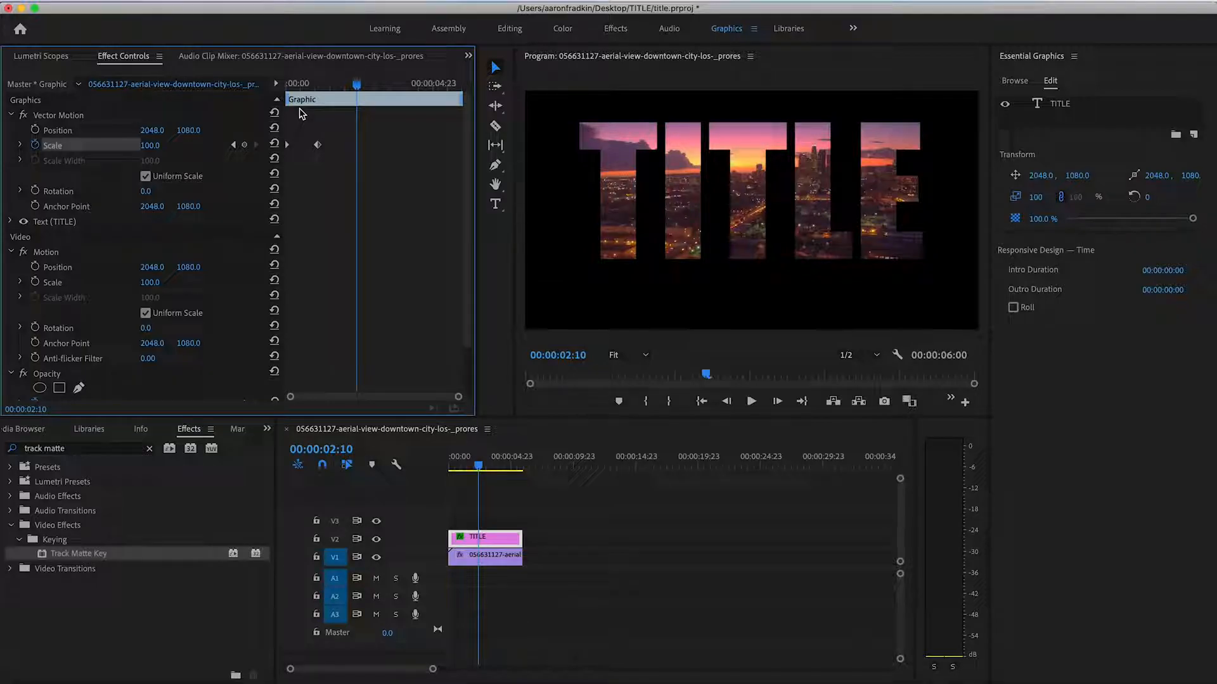
- Apply Ease In to the title's second Vector Motion Scale keyframe and shift it slightly later, previewing the animation from near the start
{"action": "left_click", "coordinate": [318, 146]}
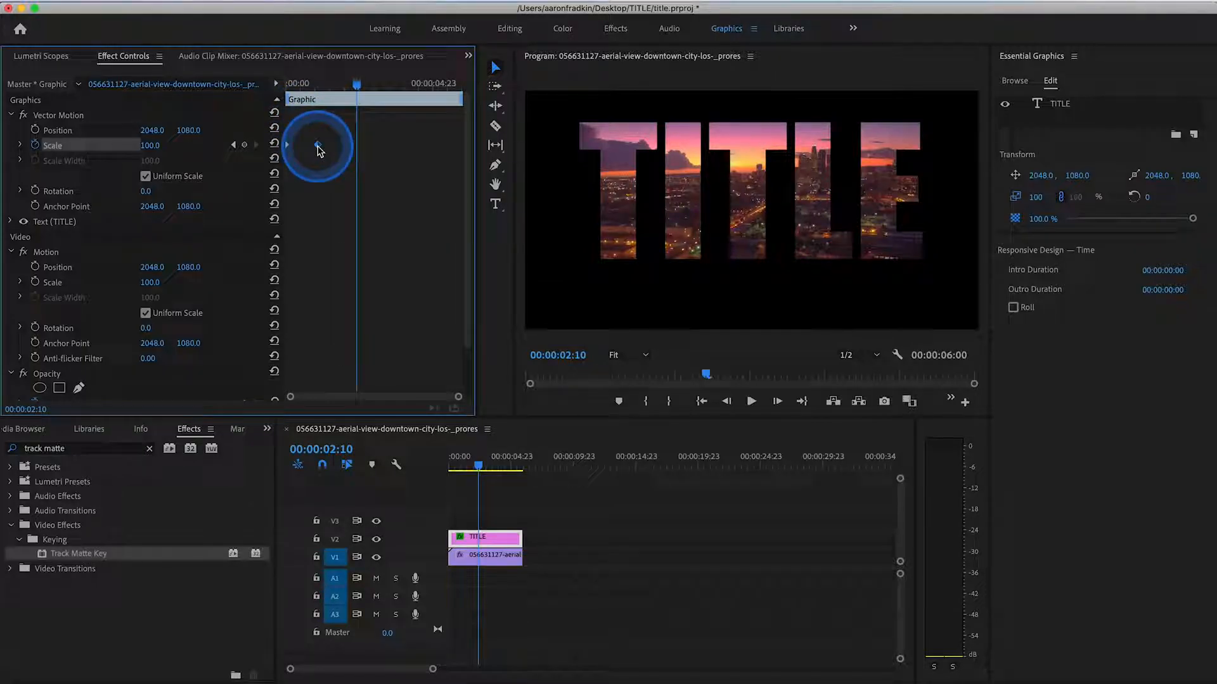
{"action": "right_click", "coordinate": [317, 145]}
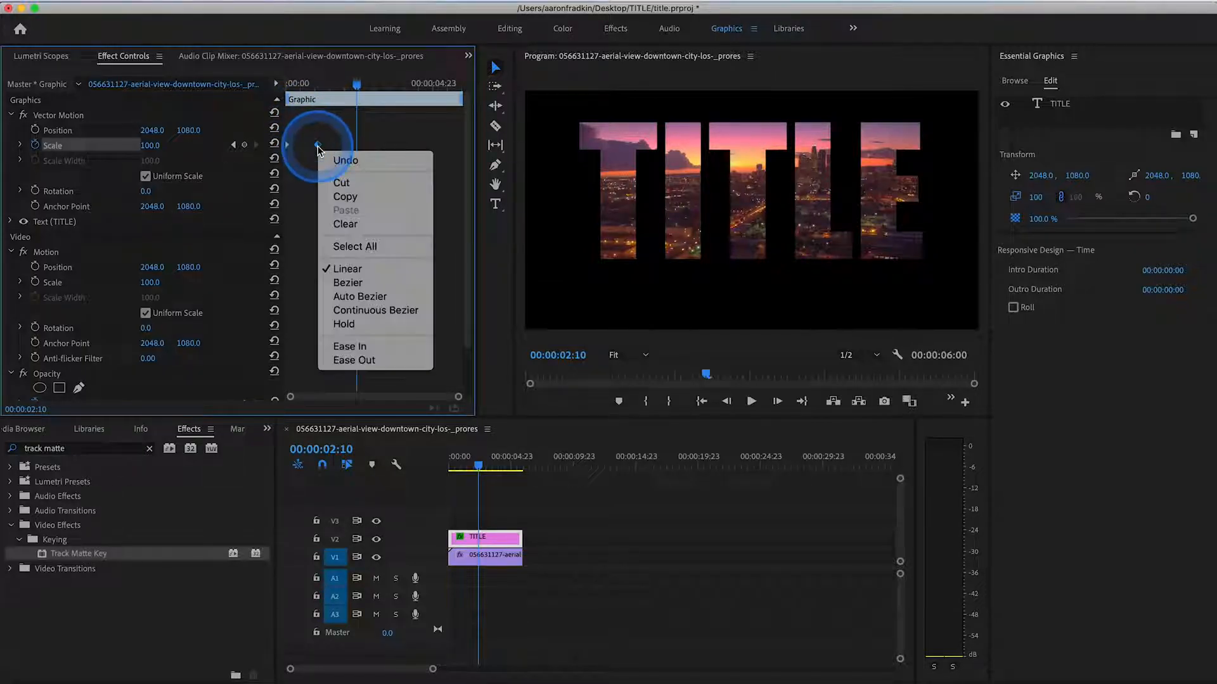
{"action": "left_click", "coordinate": [349, 346]}
{"action": "left_click", "coordinate": [289, 83]}
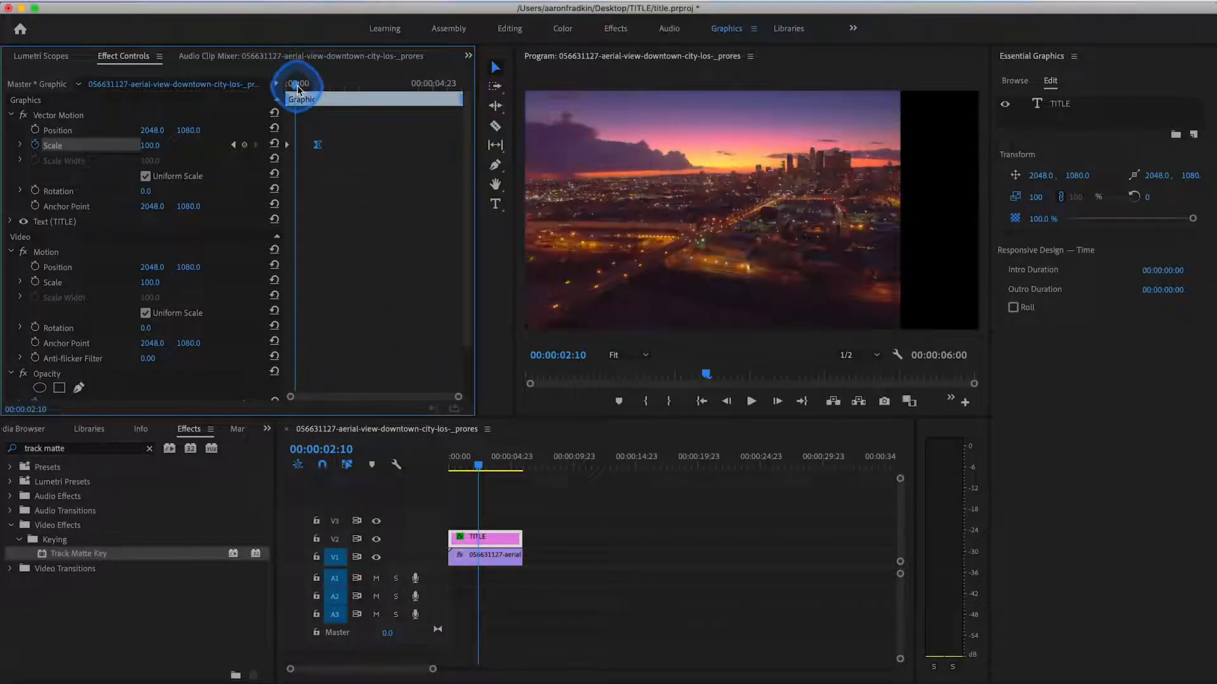
{"action": "key", "text": "space"}
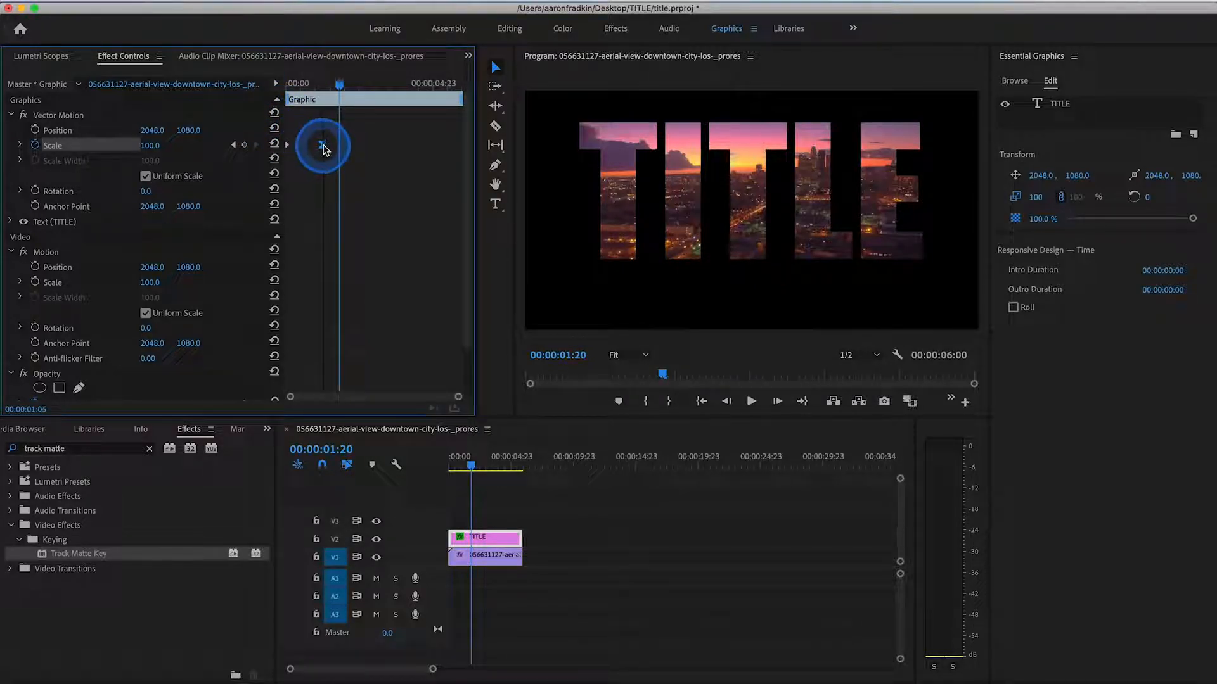
{"action": "left_click", "coordinate": [290, 83]}
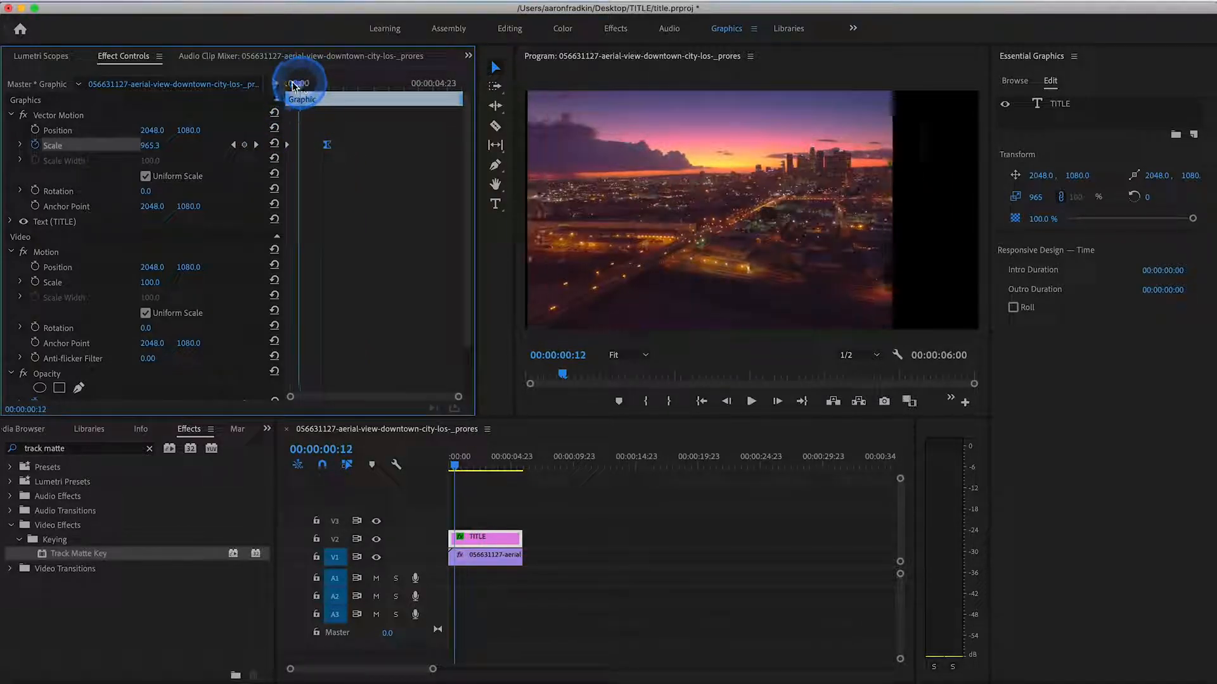
{"action": "key", "text": "space"}
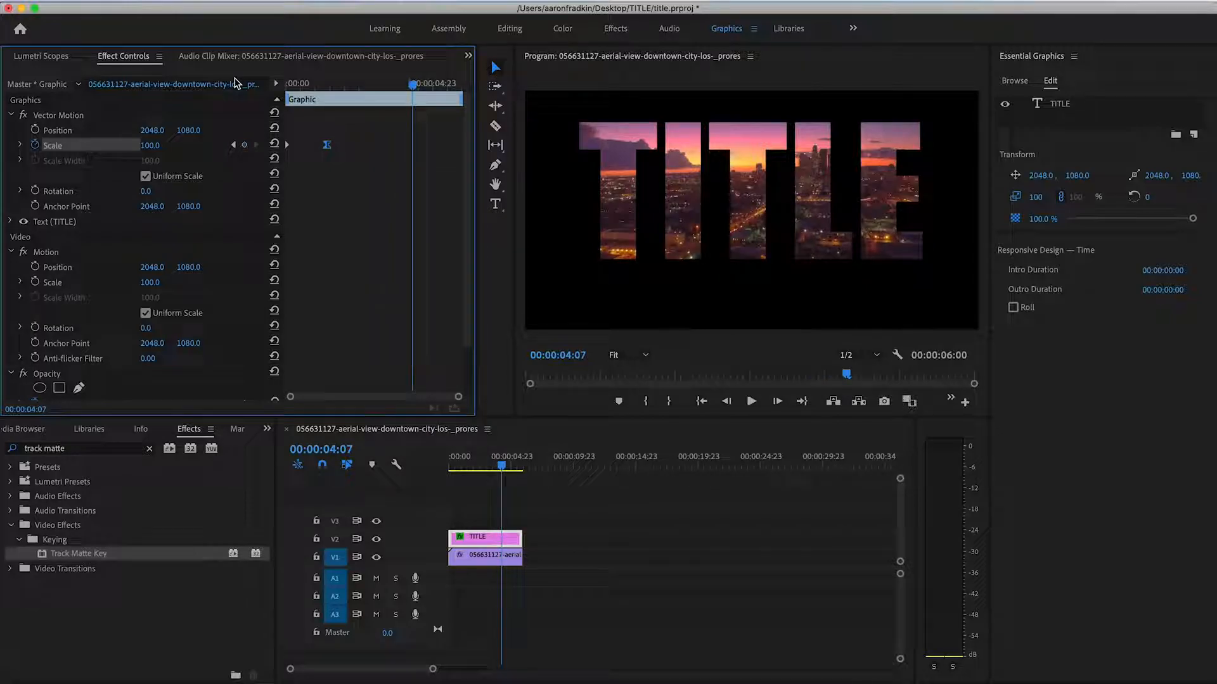
- Set the title's Vector Motion Scale to 90 at 00:00:05:16 to add a third keyframe
{"action": "left_click_drag", "start_coordinate": [326, 84], "coordinate": [453, 84]}
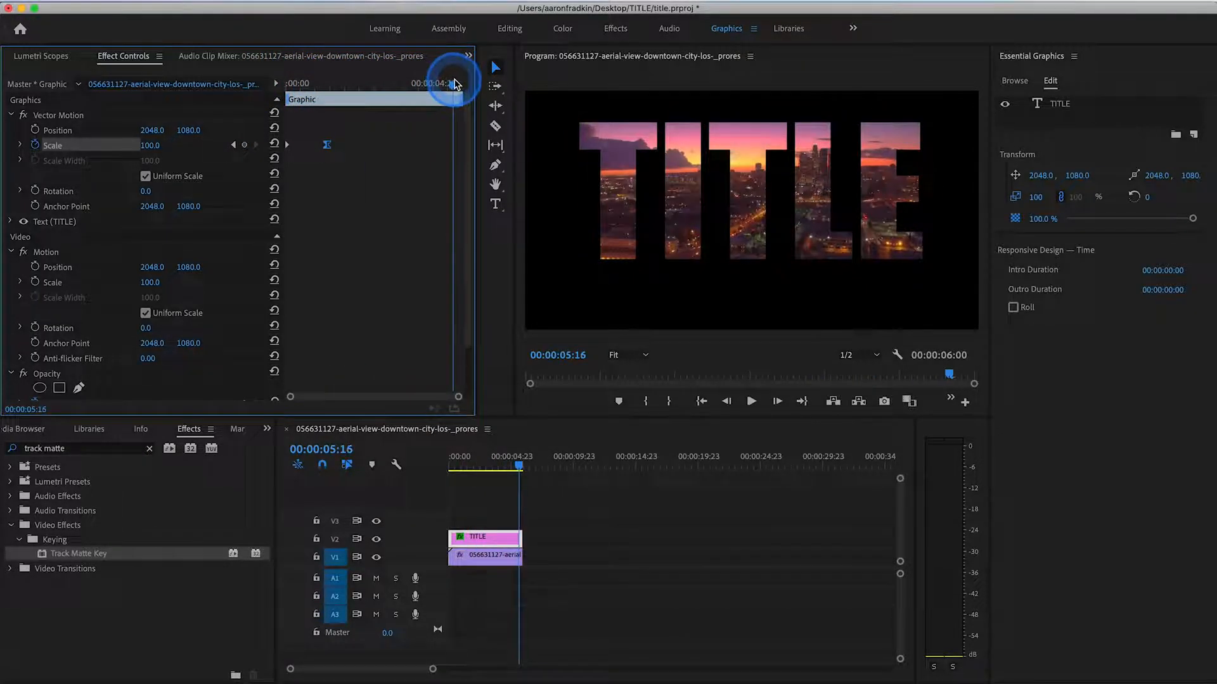
{"action": "left_click", "coordinate": [151, 146]}
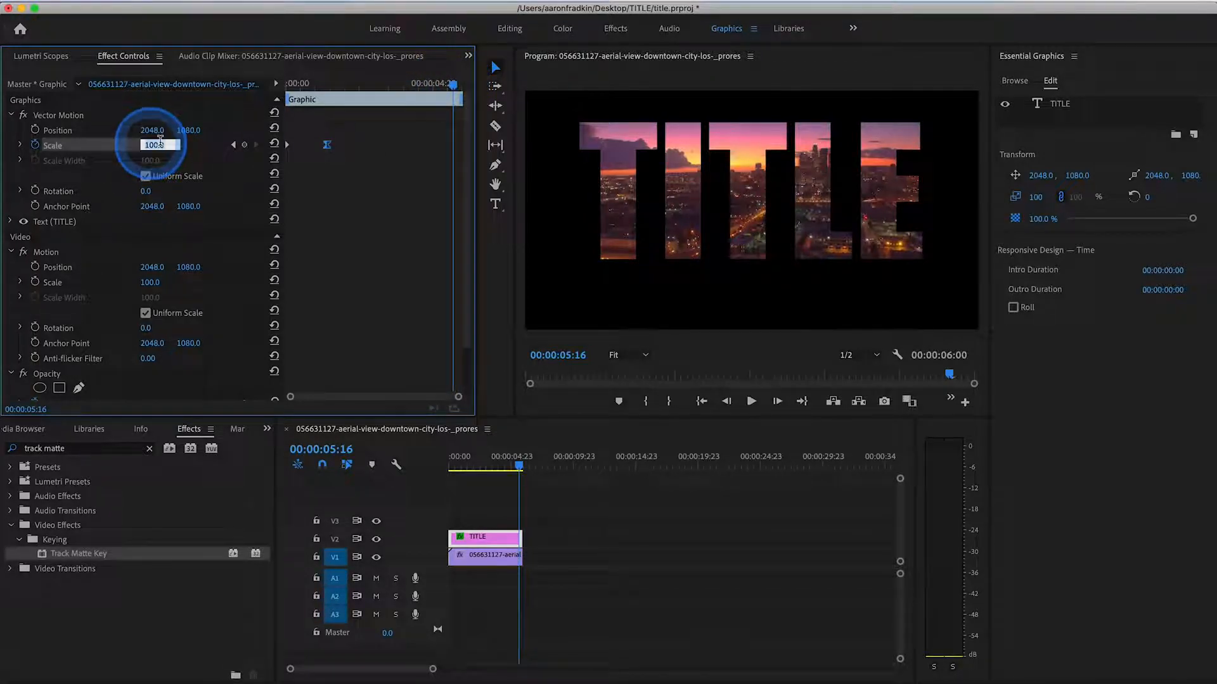
{"action": "type", "text": "90"}
{"action": "key", "text": "Return"}
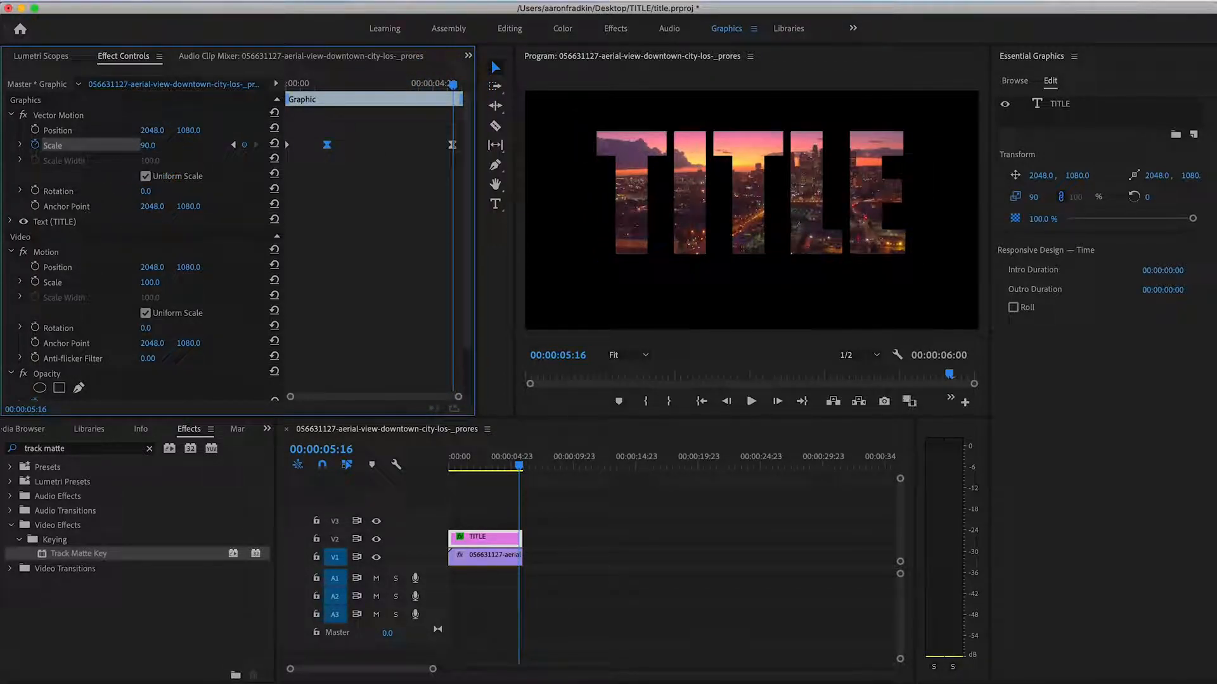
- Move the last Scale keyframe to the end of the TITLE clip and play the animation from 00:00:00:00
{"action": "left_click_drag", "start_coordinate": [453, 147], "coordinate": [489, 150]}
{"action": "left_click", "coordinate": [308, 99]}
{"action": "left_click_drag", "start_coordinate": [309, 83], "coordinate": [235, 84]}
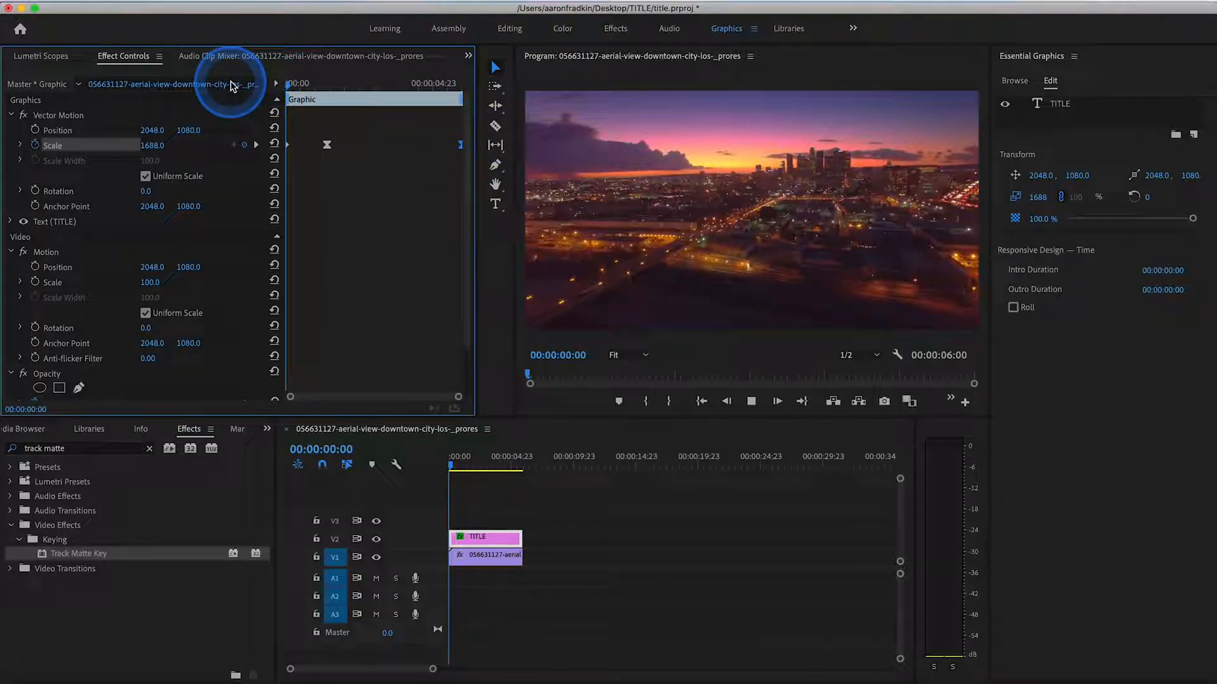
{"action": "key", "text": "space"}
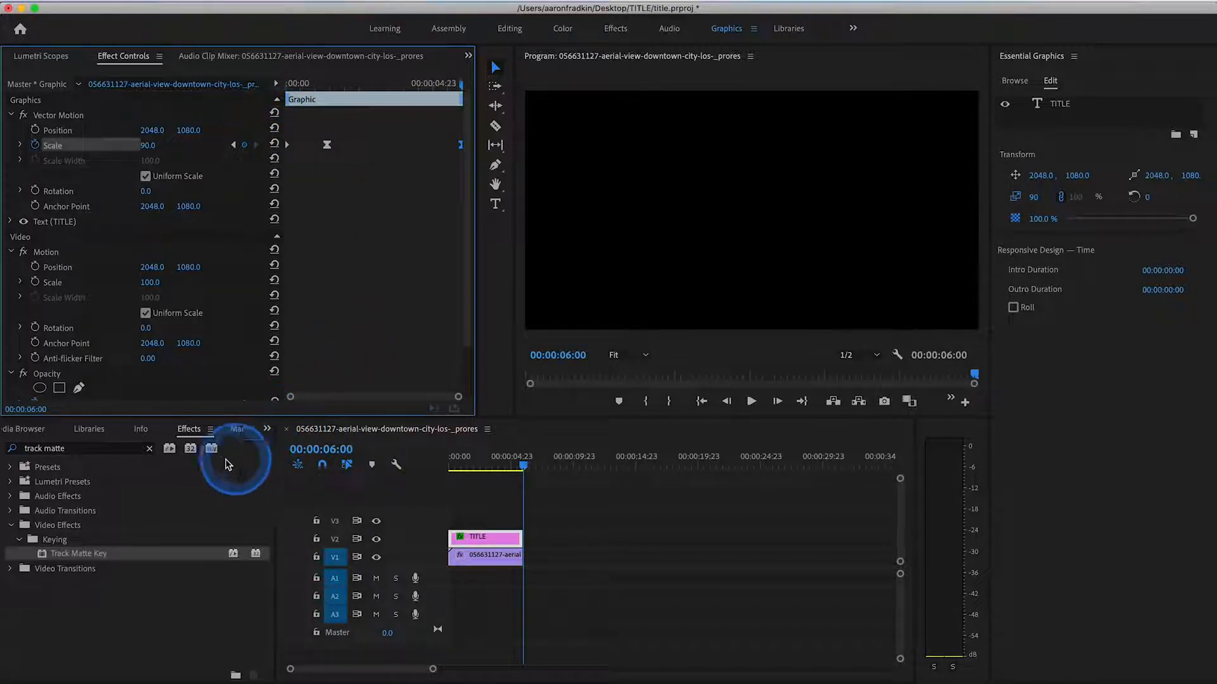
- Show the title project's media items and switch to the Editing workspace
{"action": "left_click", "coordinate": [267, 429]}
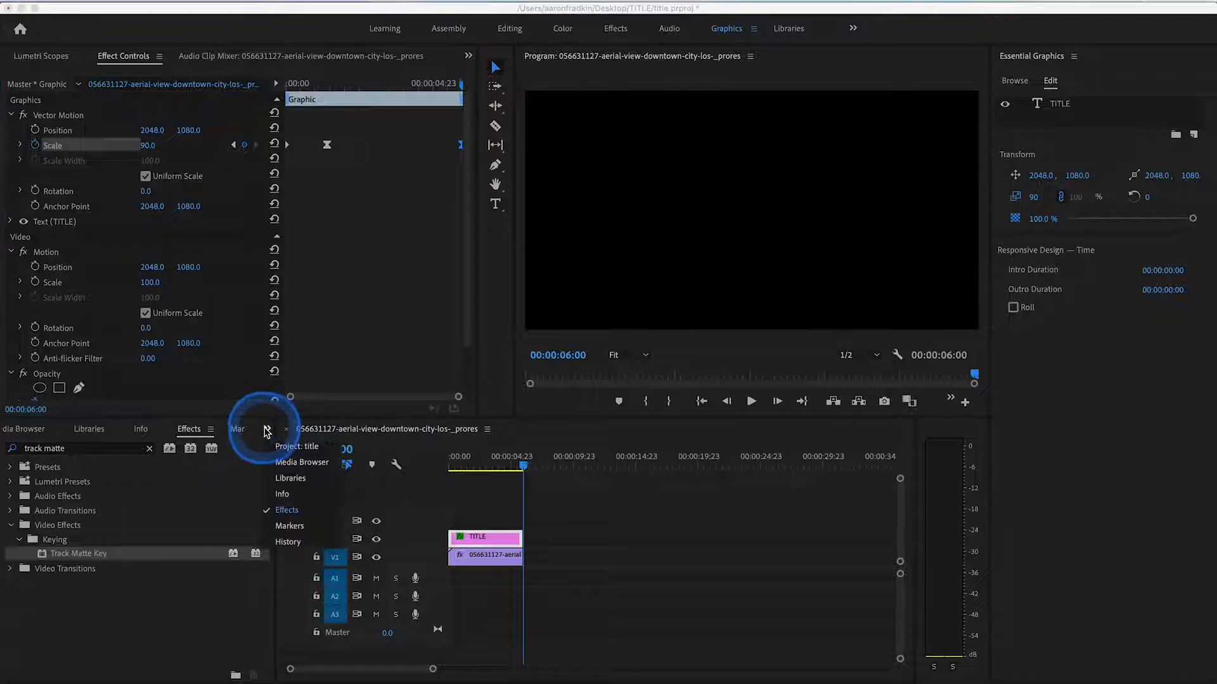
{"action": "left_click", "coordinate": [294, 448]}
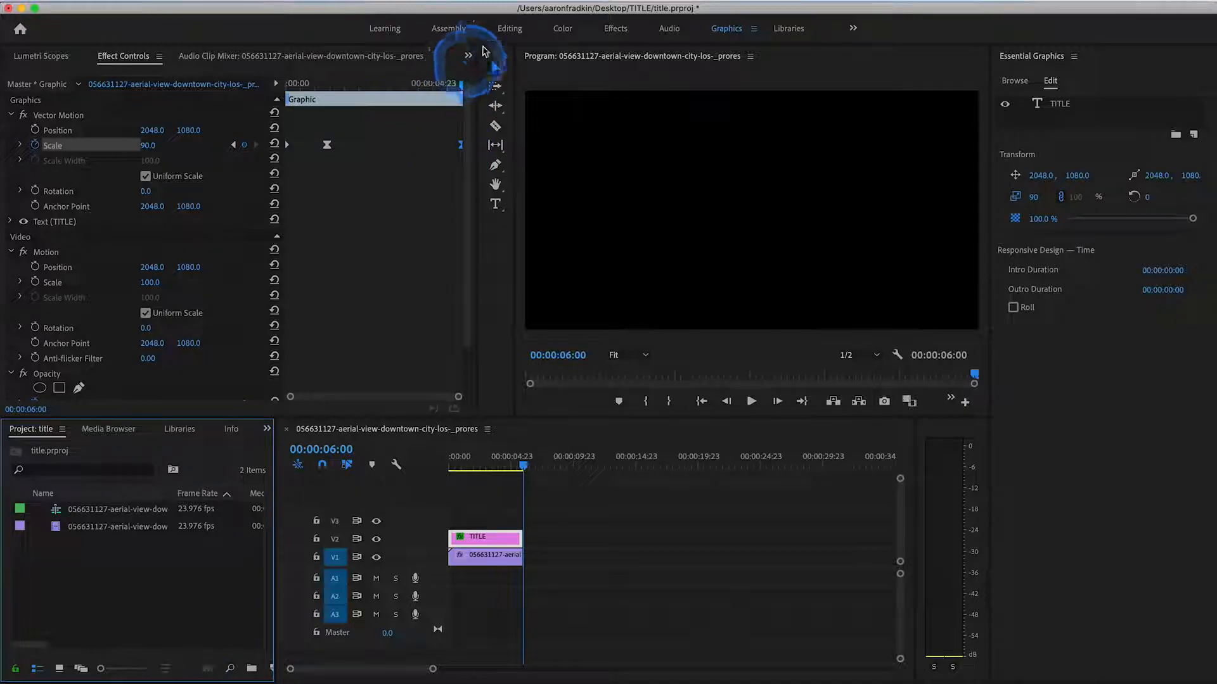
{"action": "left_click", "coordinate": [509, 29]}
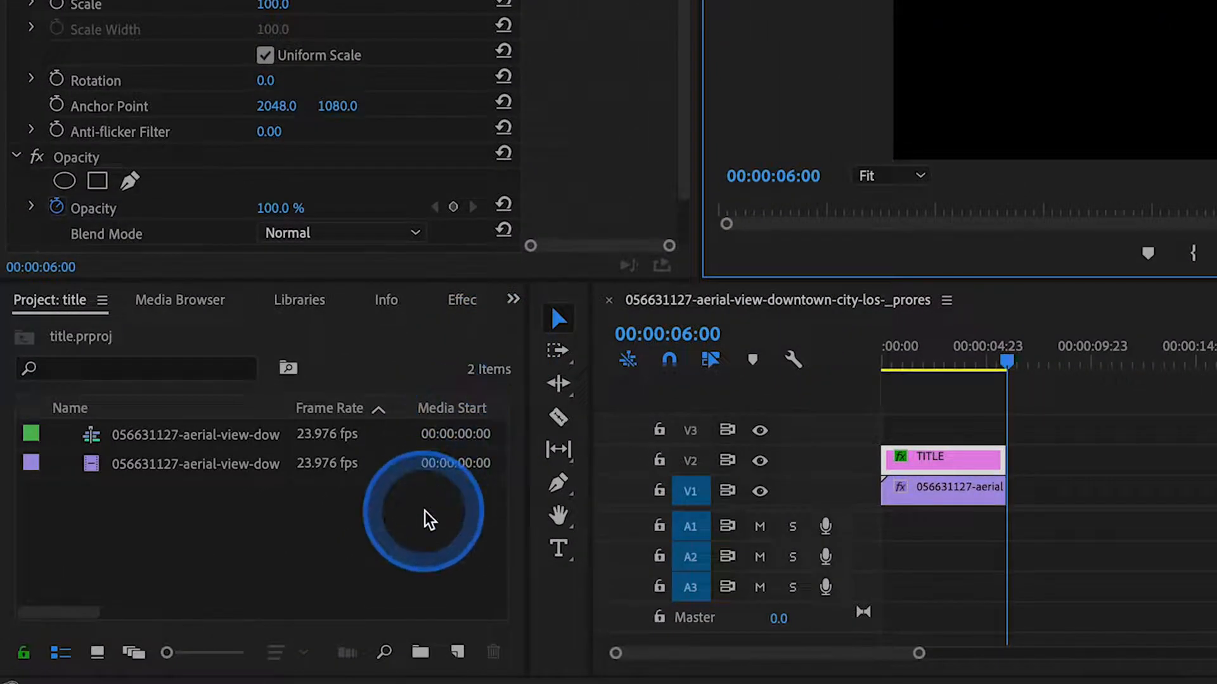
- Create a 4096 x 2160 color matte at 23.976 fps in magenta (DB13D7) and name it purple
{"action": "left_click", "coordinate": [458, 652]}
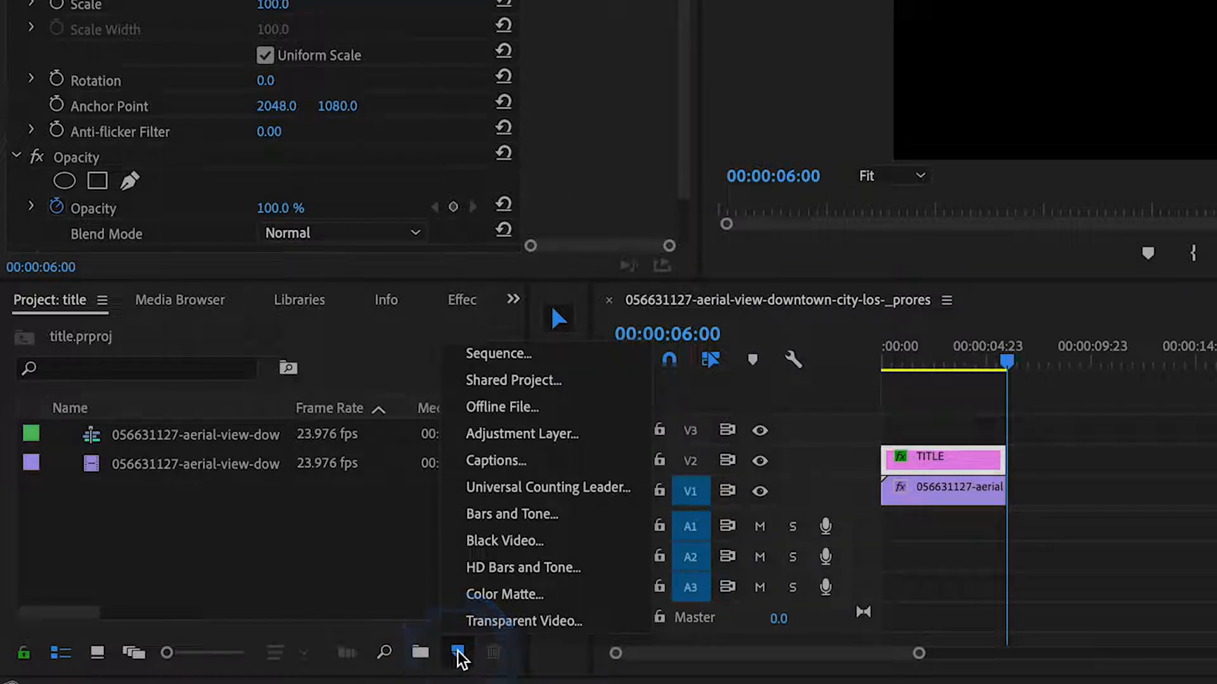
{"action": "left_click", "coordinate": [501, 593]}
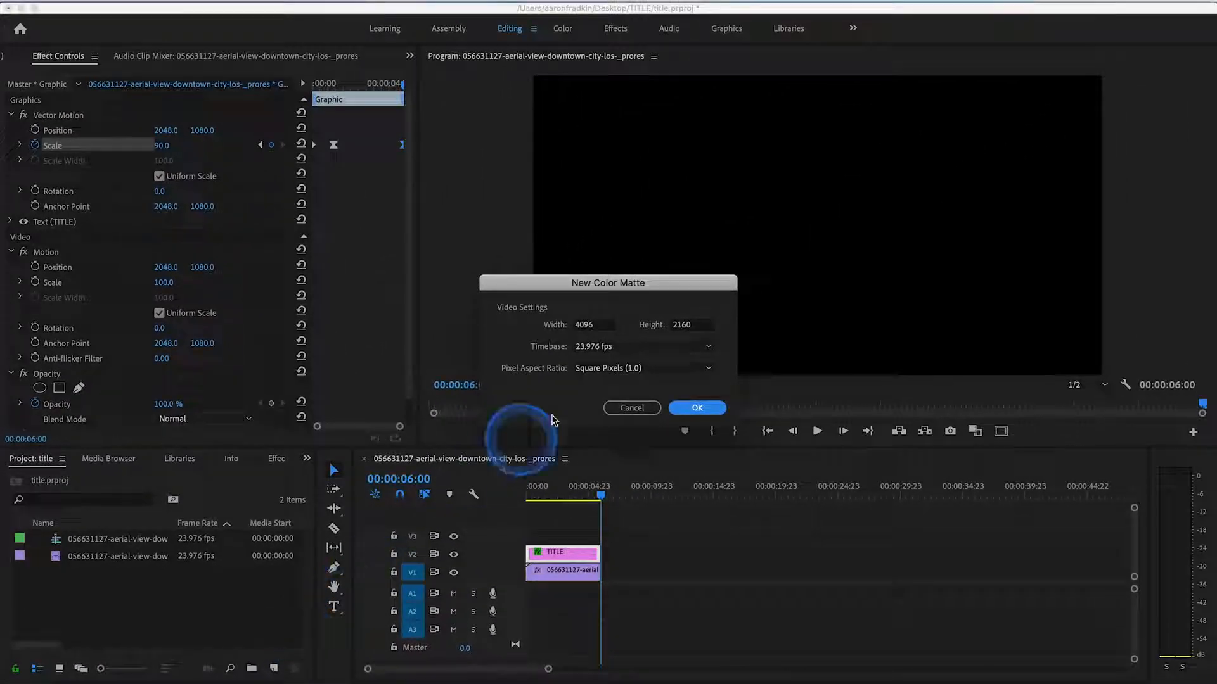
{"action": "left_click", "coordinate": [694, 407]}
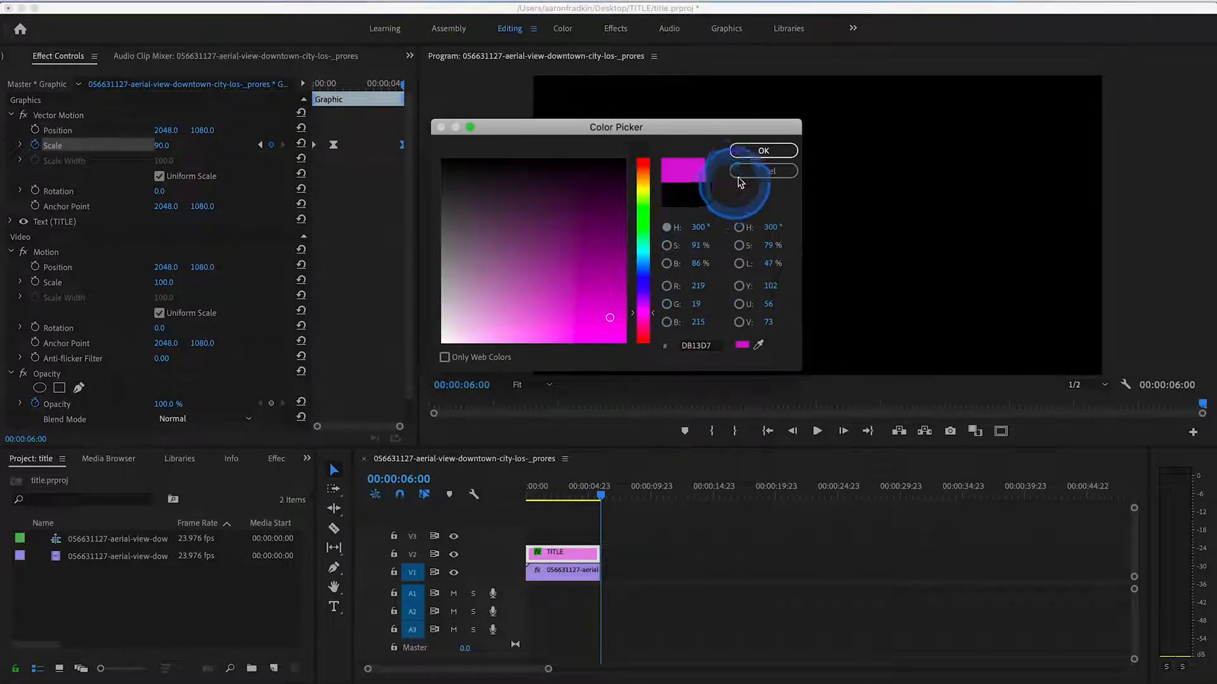
{"action": "left_click", "coordinate": [763, 151]}
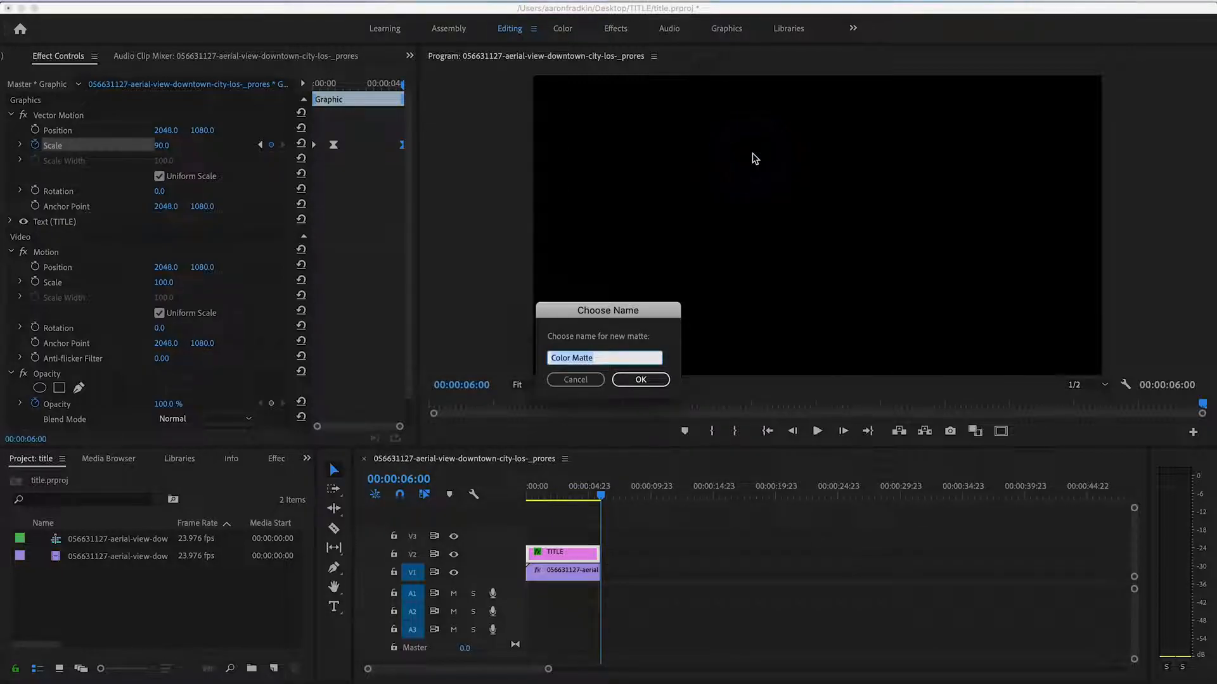
{"action": "key", "text": "Return"}
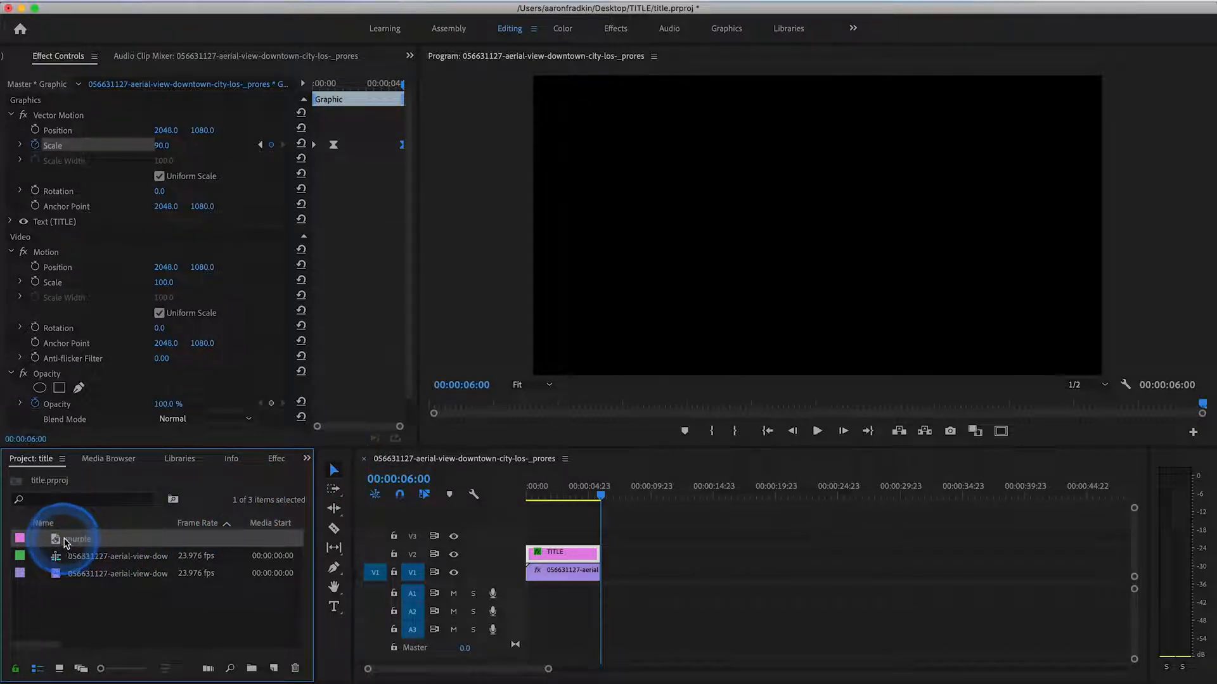
- Place the purple matte on V1 so it starts at 00:00:03:00, overwriting the rest of the aerial clip
{"action": "left_click_drag", "start_coordinate": [197, 553], "coordinate": [617, 588]}
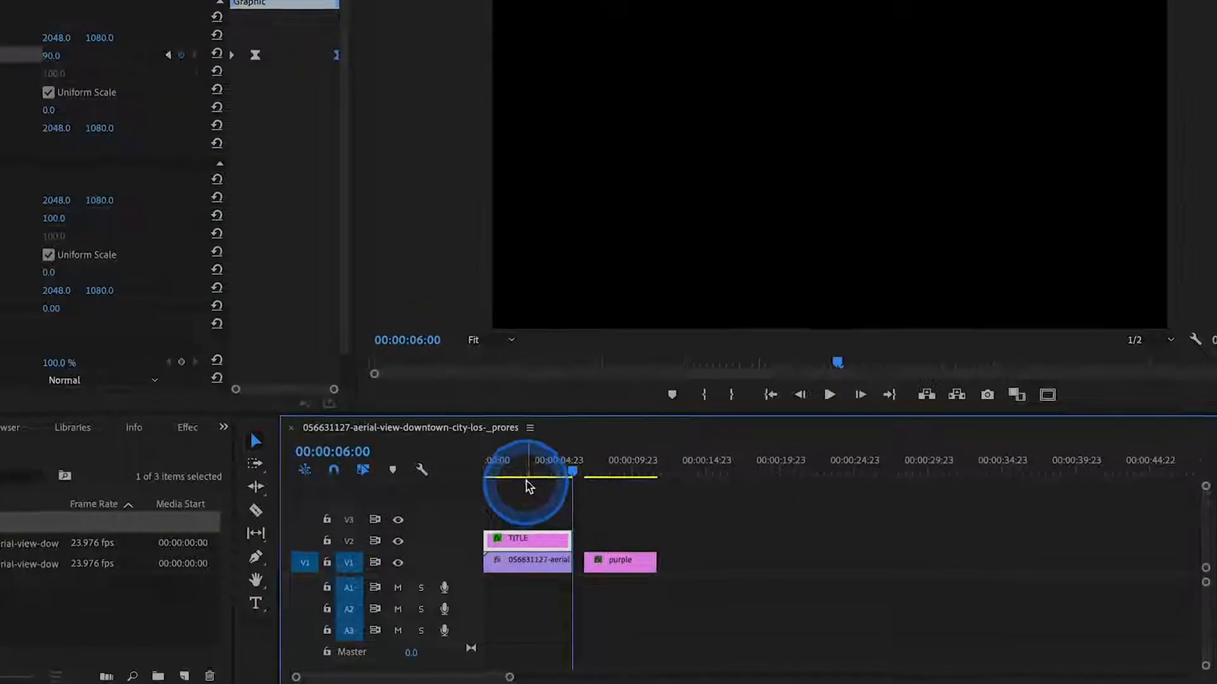
{"action": "left_click_drag", "start_coordinate": [485, 432], "coordinate": [486, 430]}
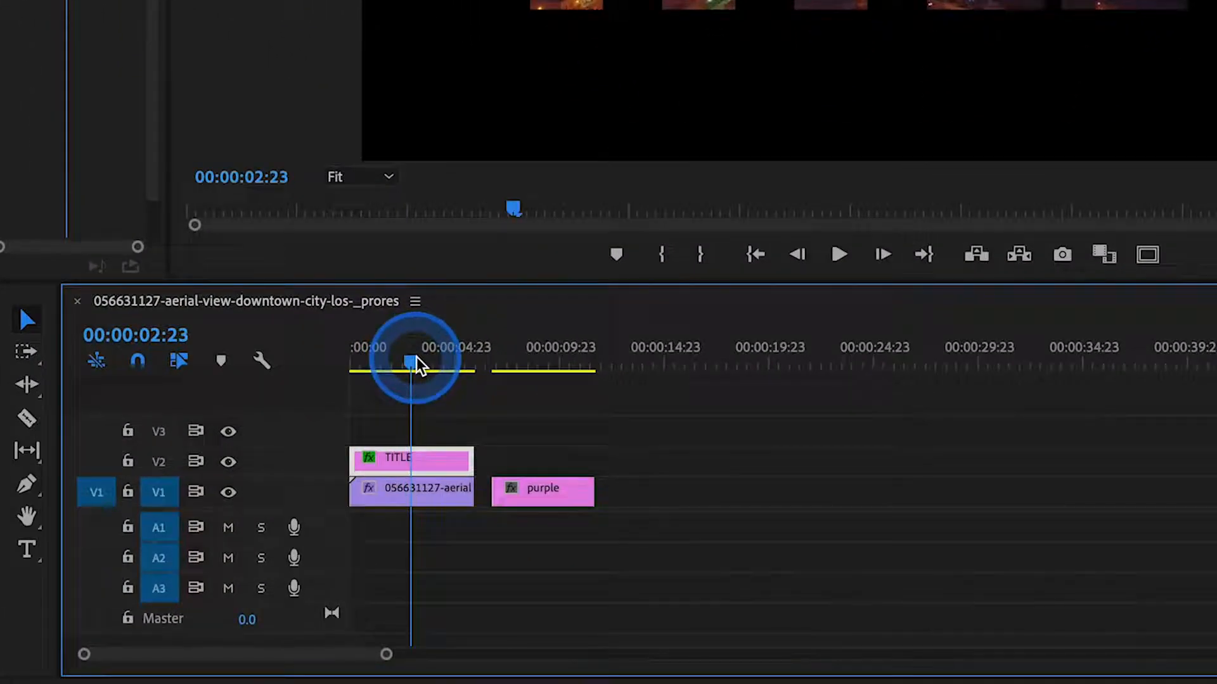
{"action": "key", "text": "Right"}
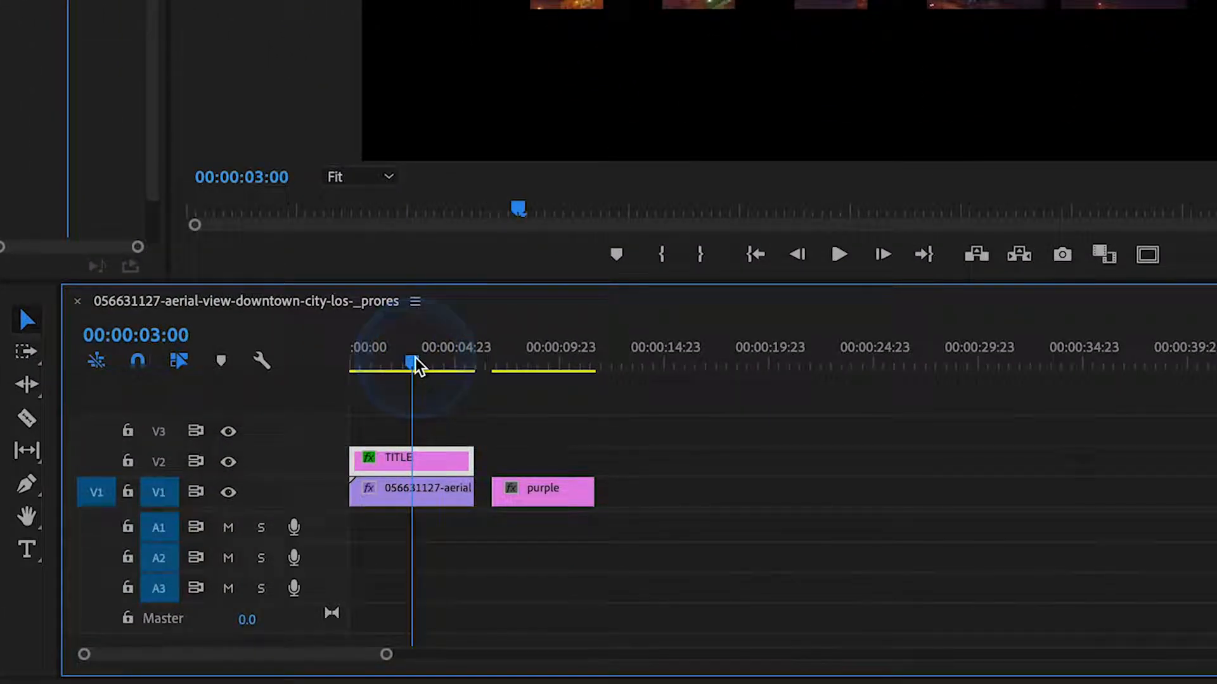
{"action": "left_click", "coordinate": [535, 488]}
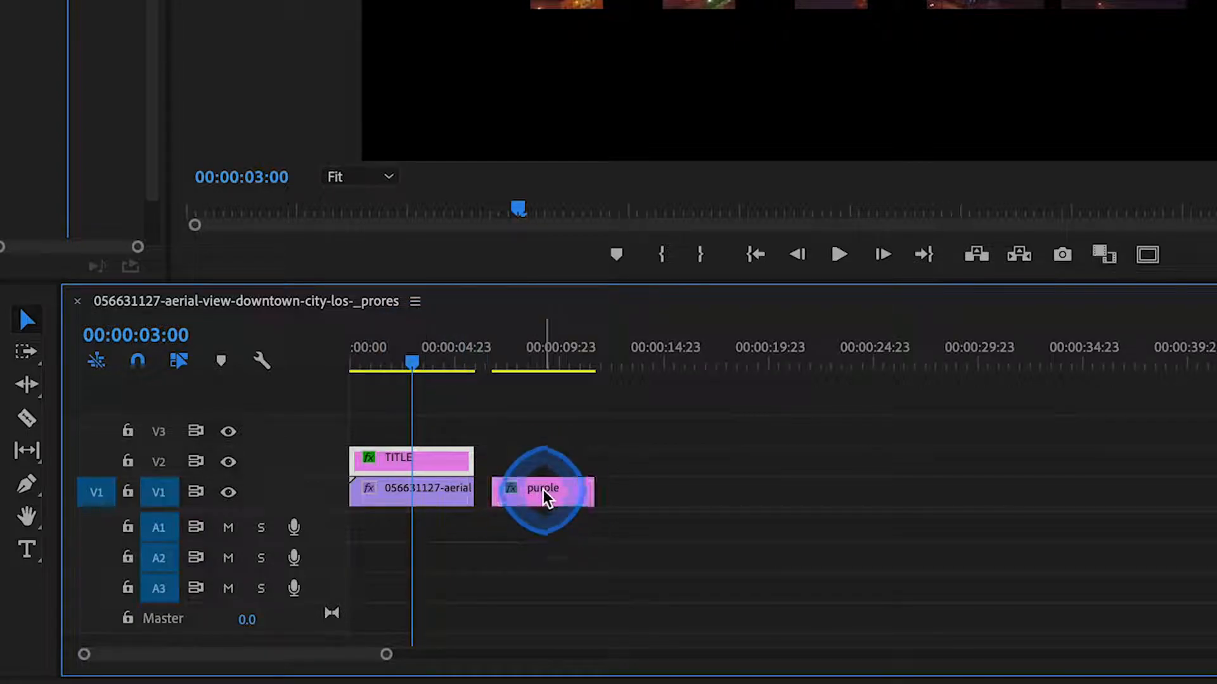
{"action": "left_click_drag", "start_coordinate": [542, 489], "coordinate": [466, 494]}
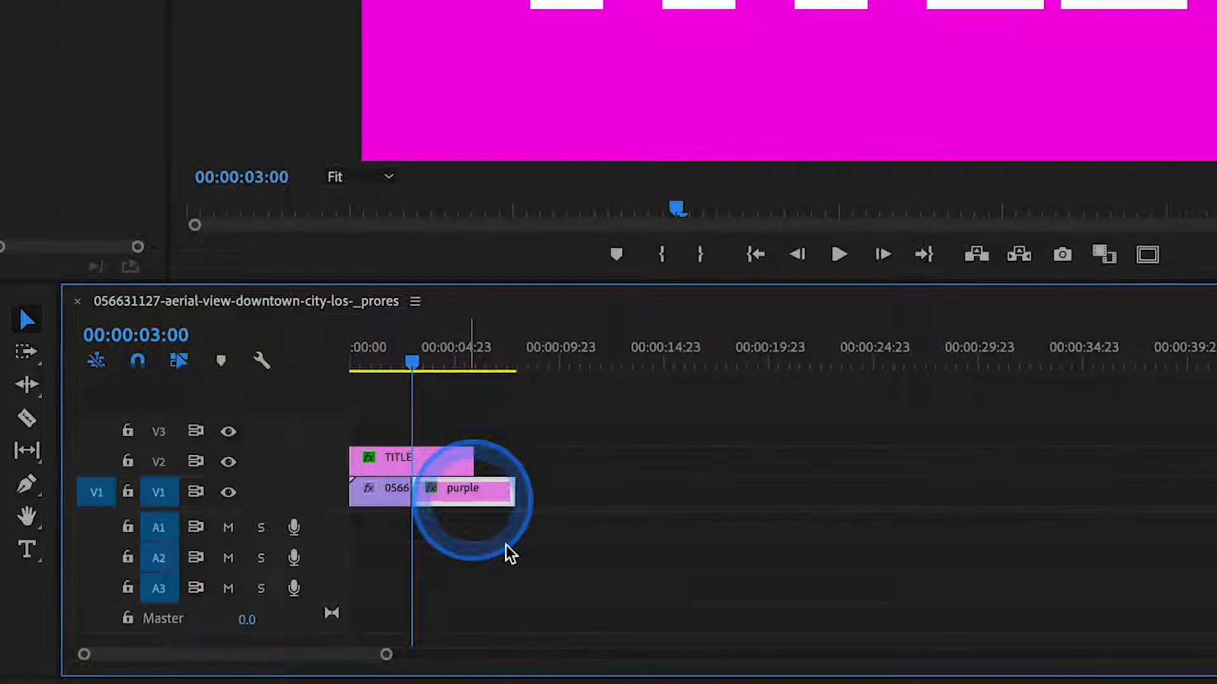
- Play across the cut to the purple matte and trim the matte's end to match the end of the TITLE clip
{"action": "left_click", "coordinate": [407, 379]}
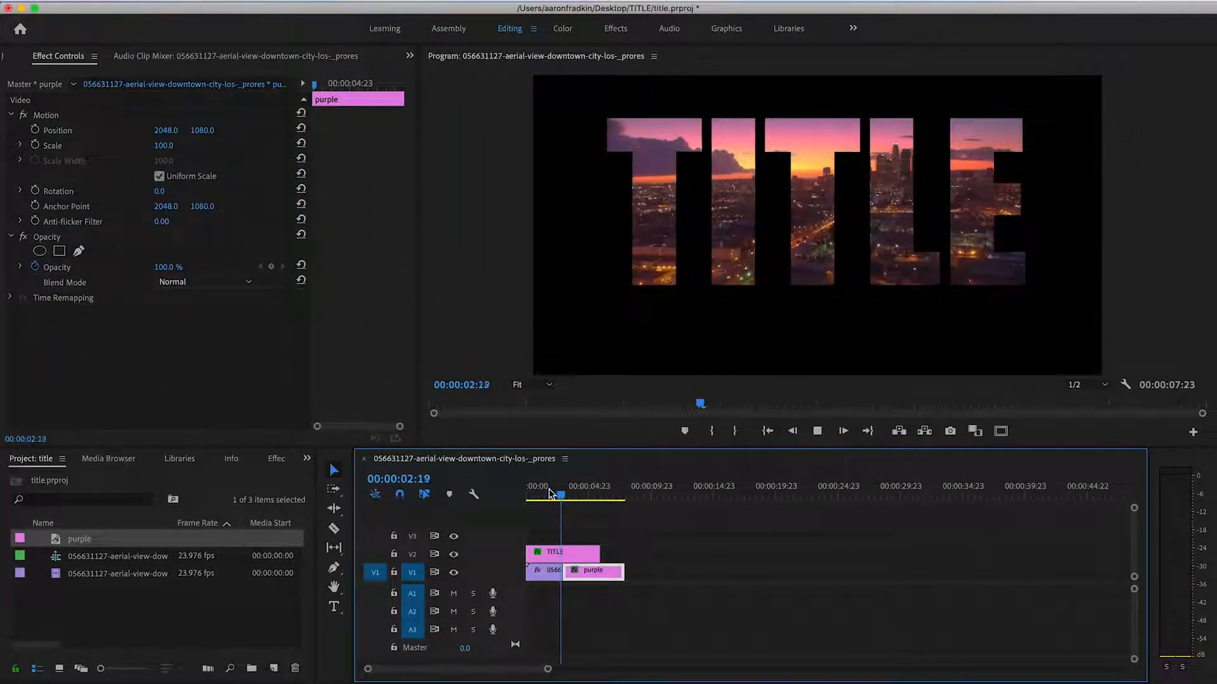
{"action": "key", "text": "space"}
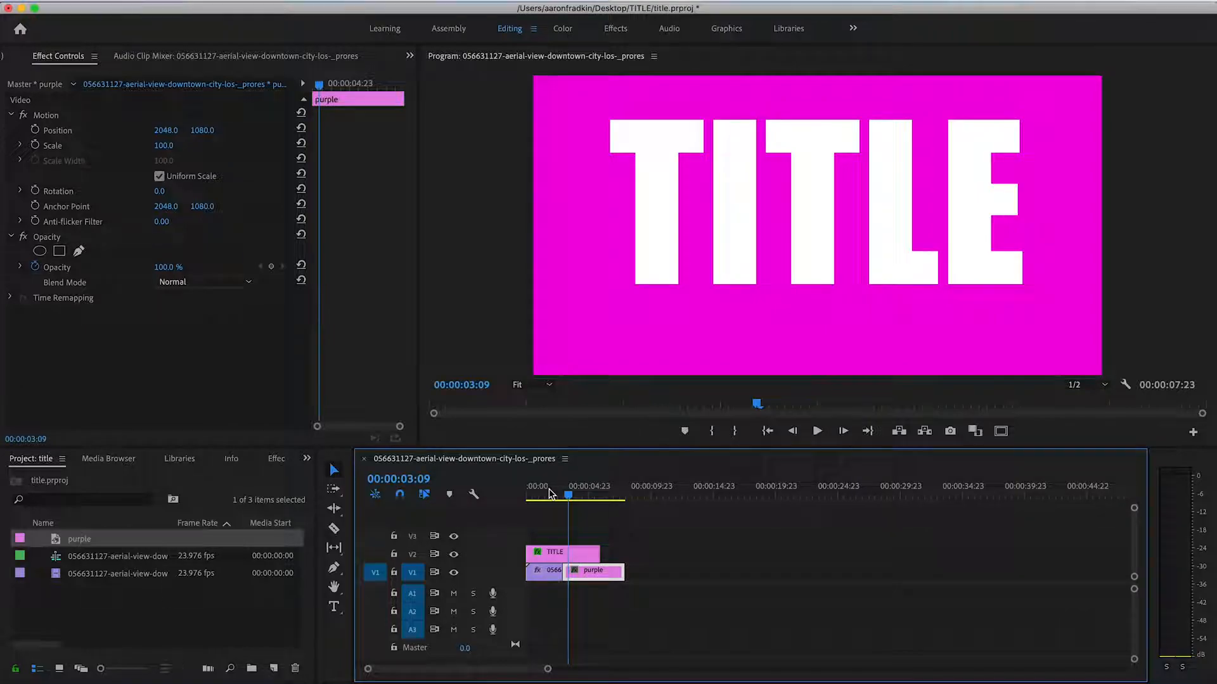
{"action": "left_click_drag", "start_coordinate": [622, 571], "coordinate": [602, 571]}
{"action": "left_click", "coordinate": [570, 491]}
{"action": "left_click_drag", "start_coordinate": [570, 491], "coordinate": [593, 494]}
{"action": "left_click", "coordinate": [559, 570]}
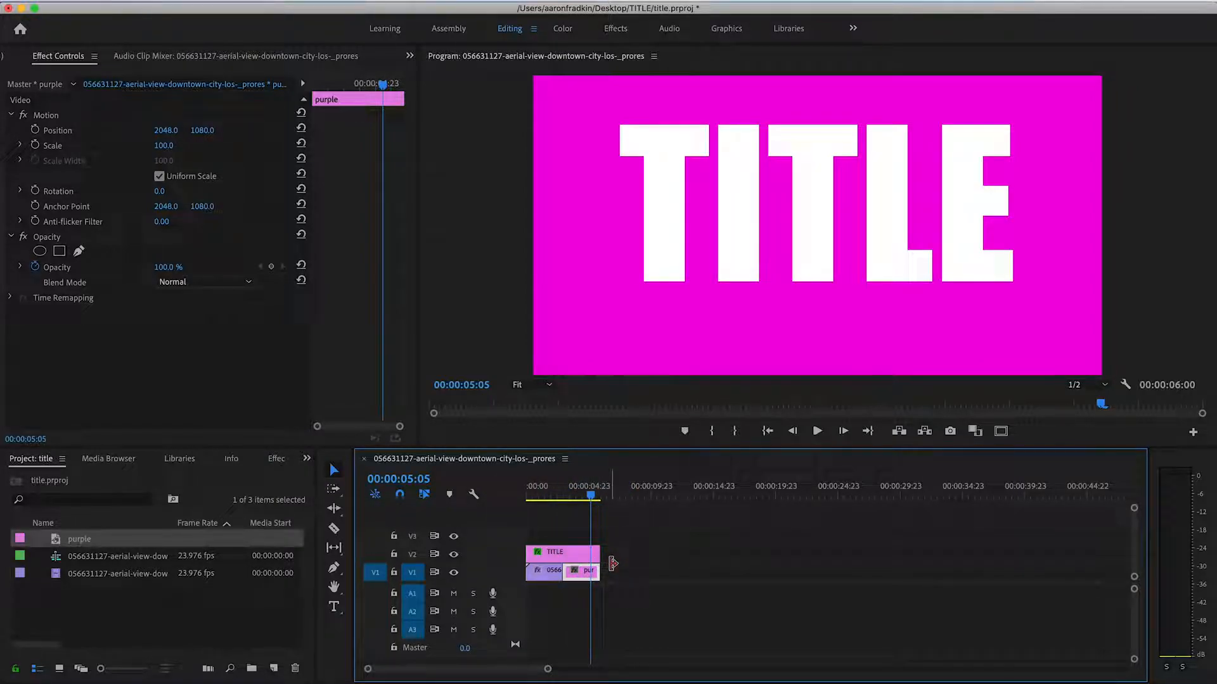
- Apply Track Matte Key to the purple matte clip with its matte set to Video 2, and play across the cut
{"action": "left_click", "coordinate": [276, 459]}
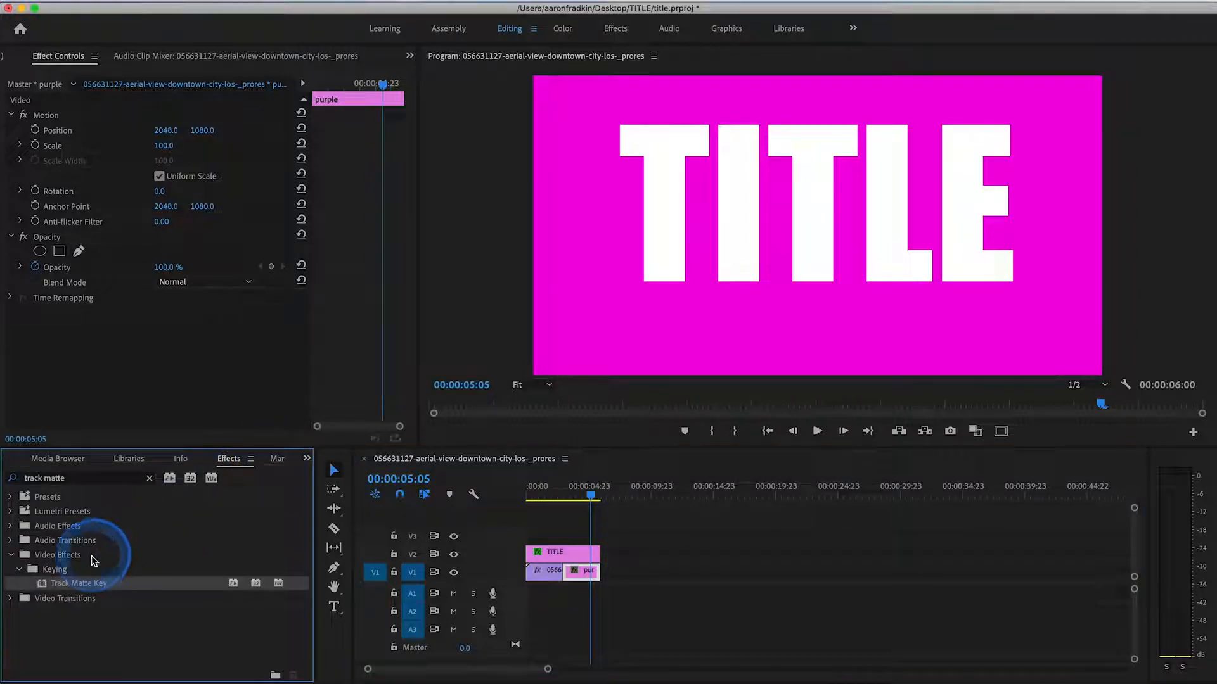
{"action": "left_click_drag", "start_coordinate": [41, 584], "coordinate": [589, 575]}
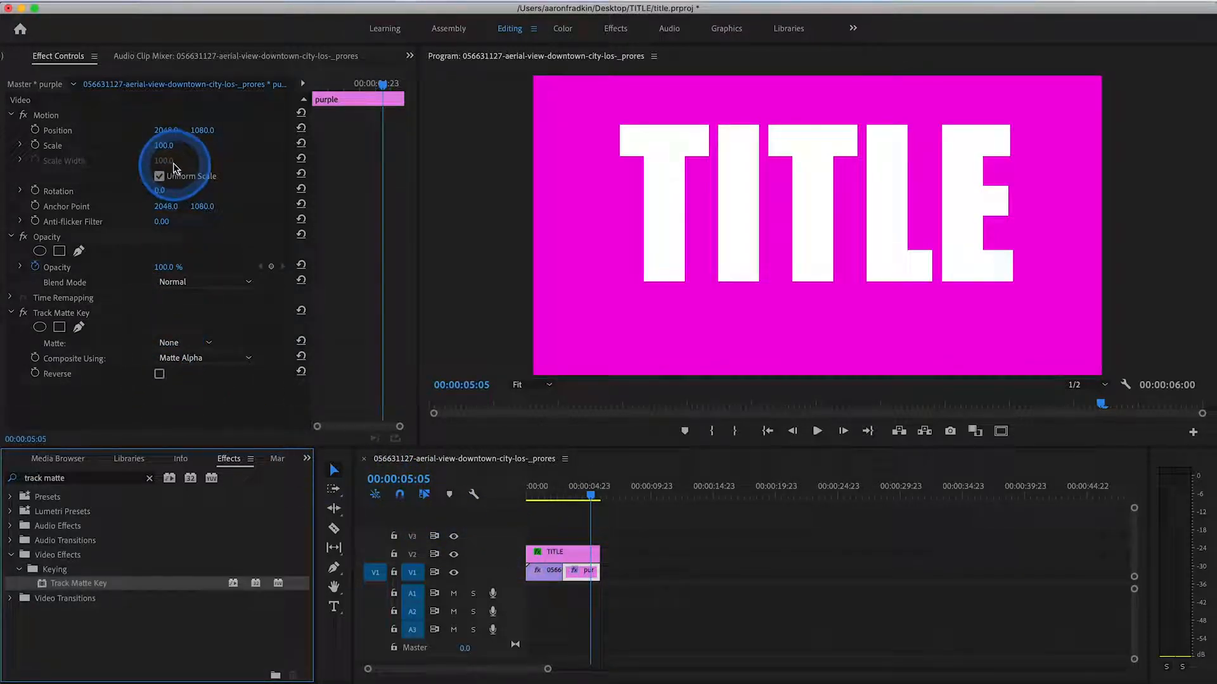
{"action": "left_click", "coordinate": [209, 344]}
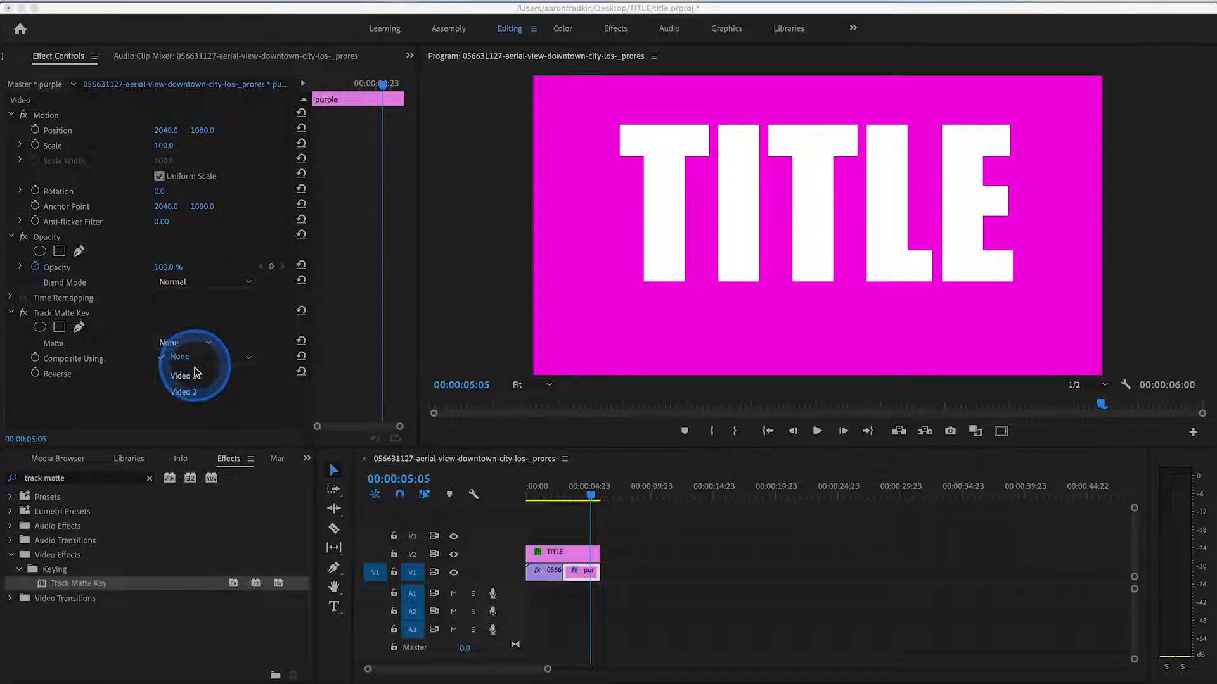
{"action": "left_click", "coordinate": [187, 393]}
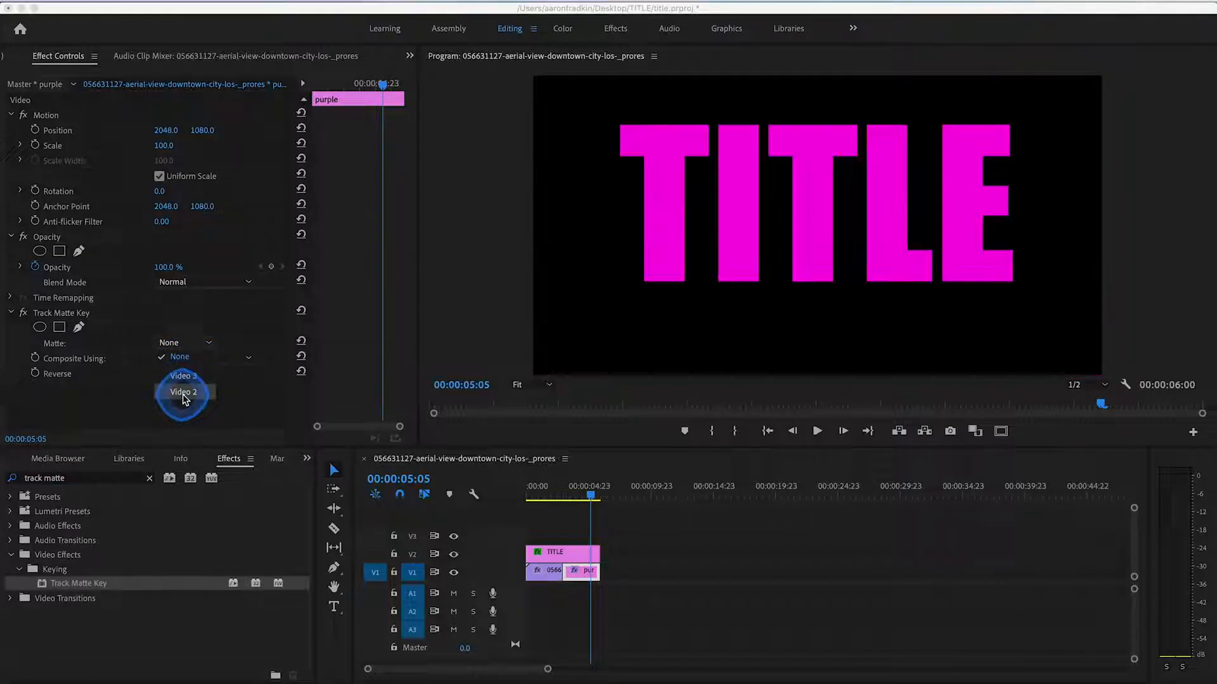
{"action": "left_click_drag", "start_coordinate": [531, 488], "coordinate": [549, 491]}
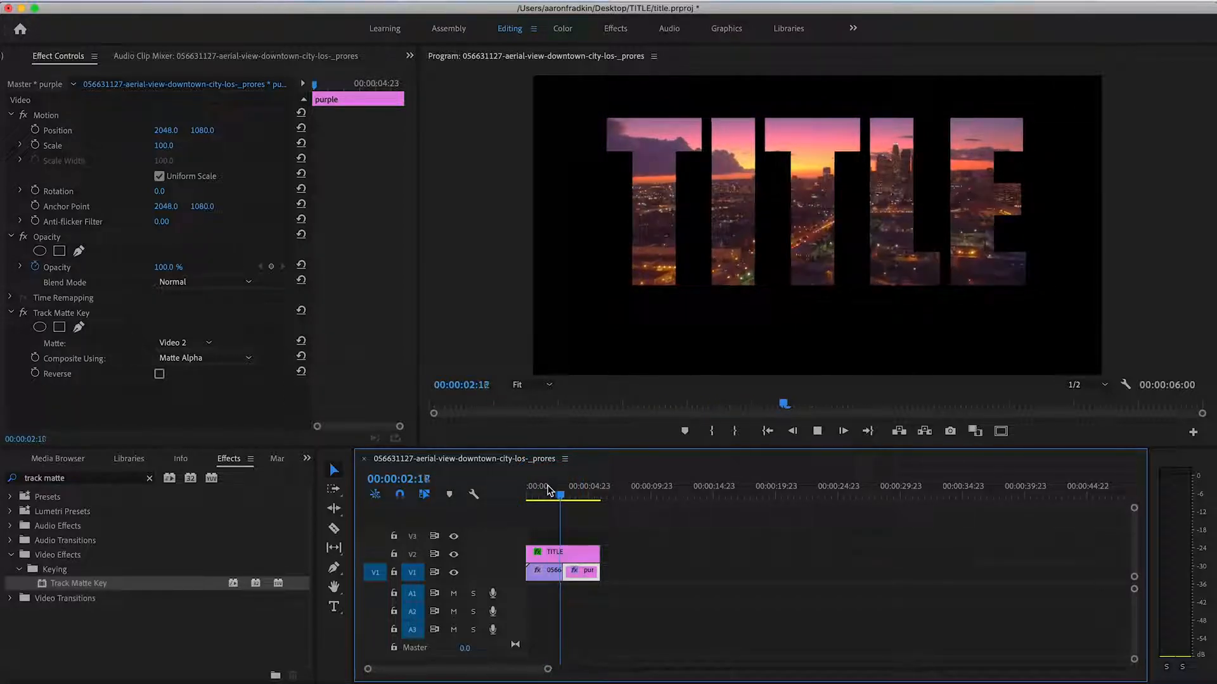
{"action": "key", "text": "space"}
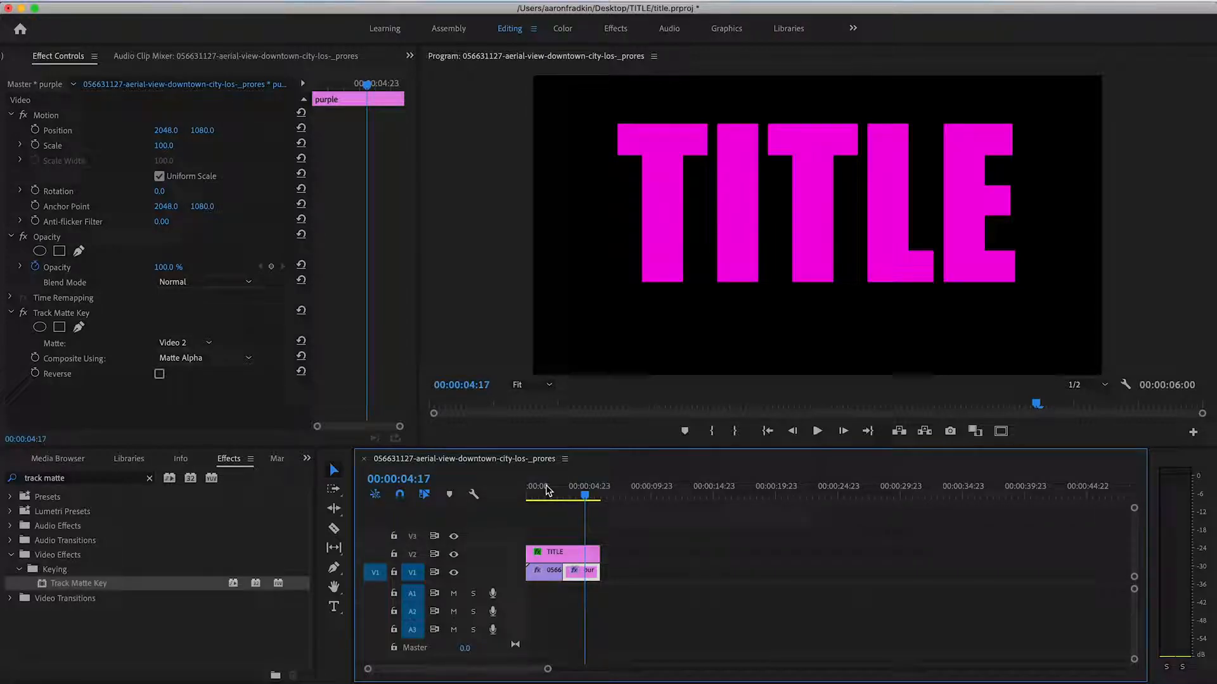
- Find the 4-Color Gradient effect and apply it to the purple matte clip on V1
{"action": "left_click", "coordinate": [234, 461]}
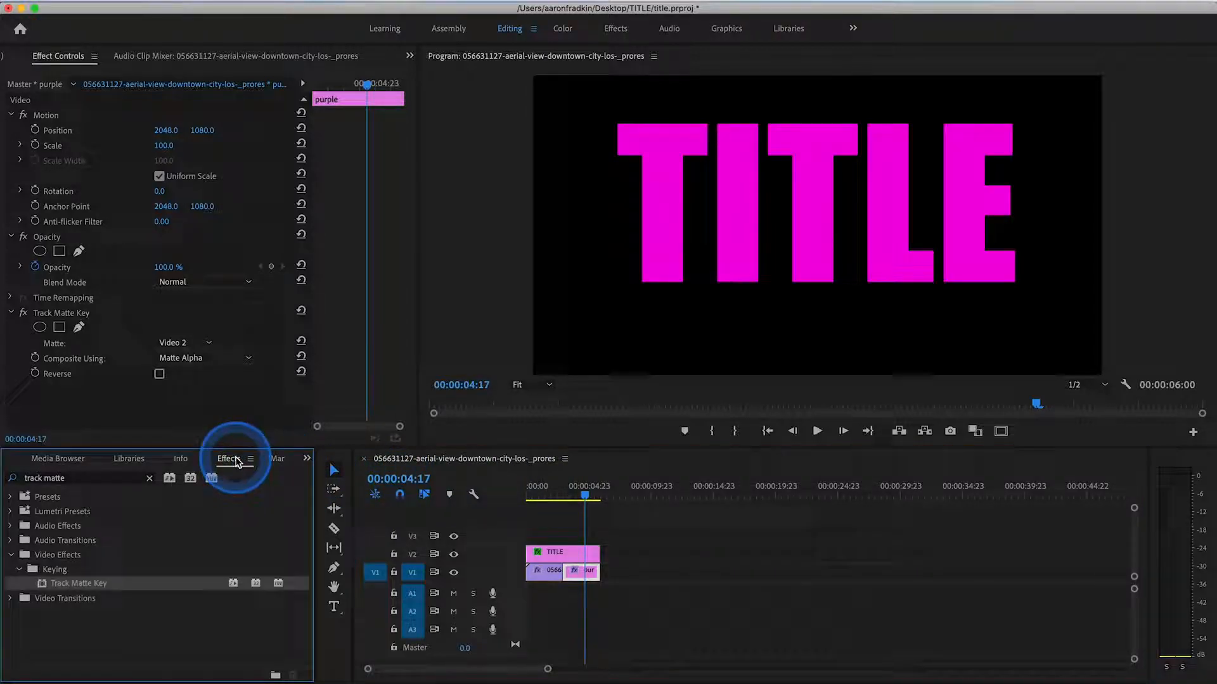
{"action": "left_click", "coordinate": [150, 478]}
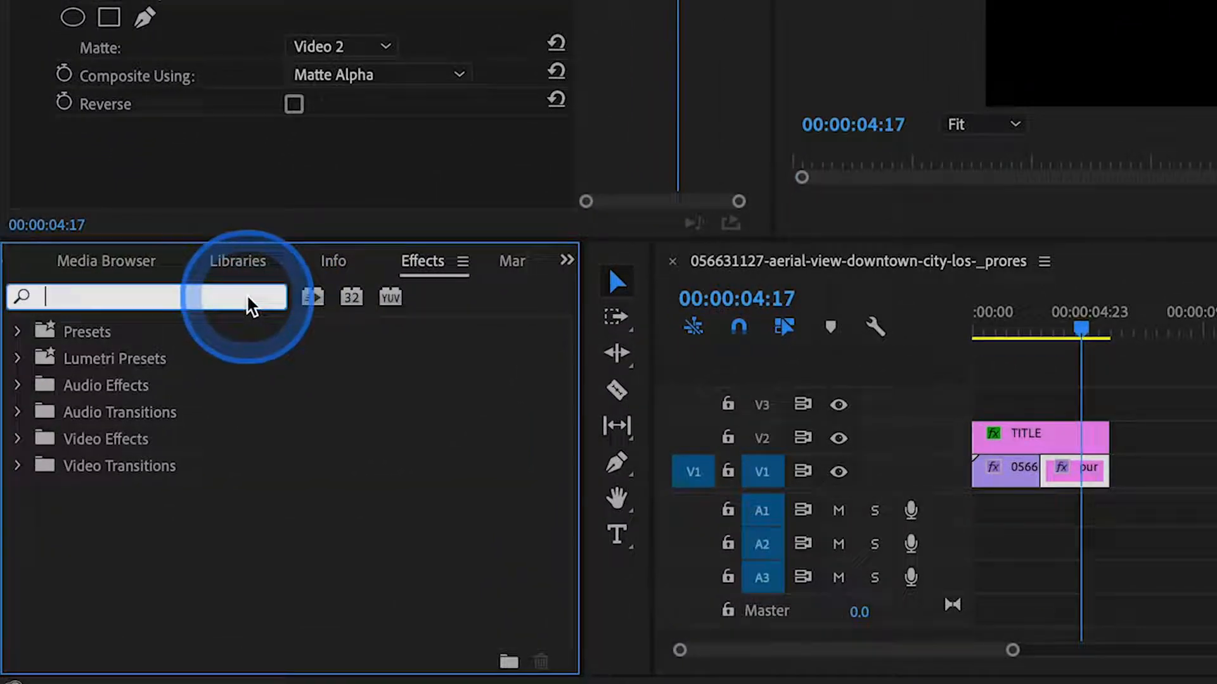
{"action": "type", "text": "color gr"}
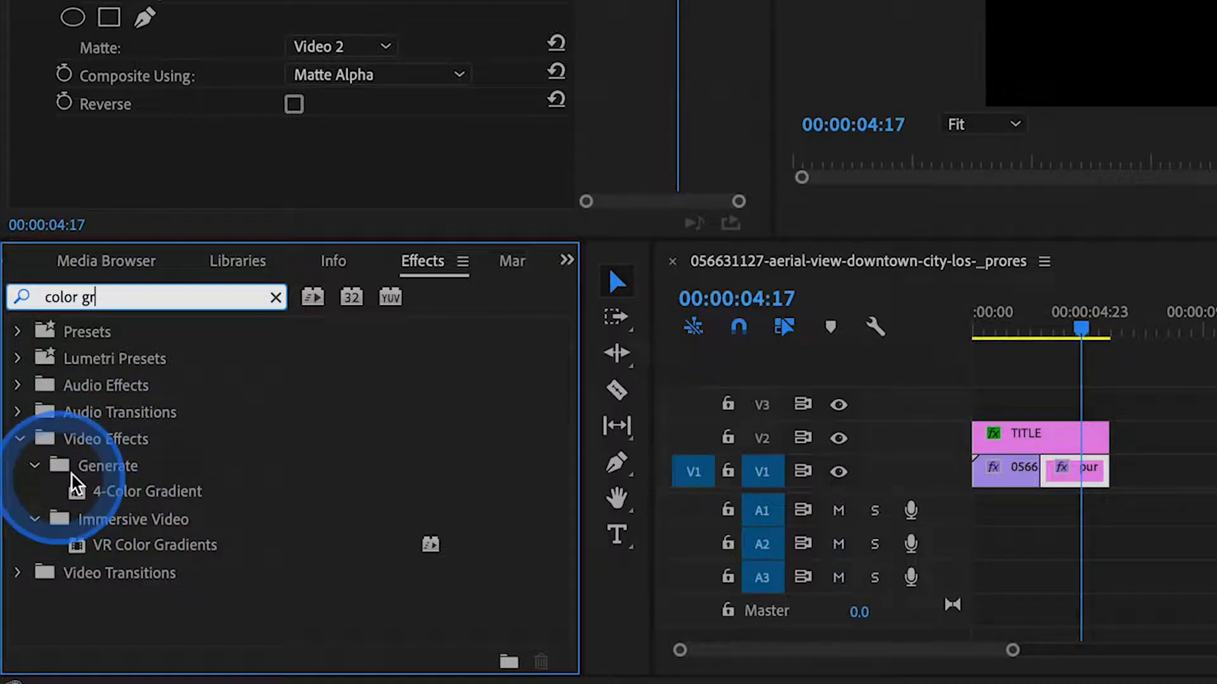
{"action": "left_click", "coordinate": [75, 495]}
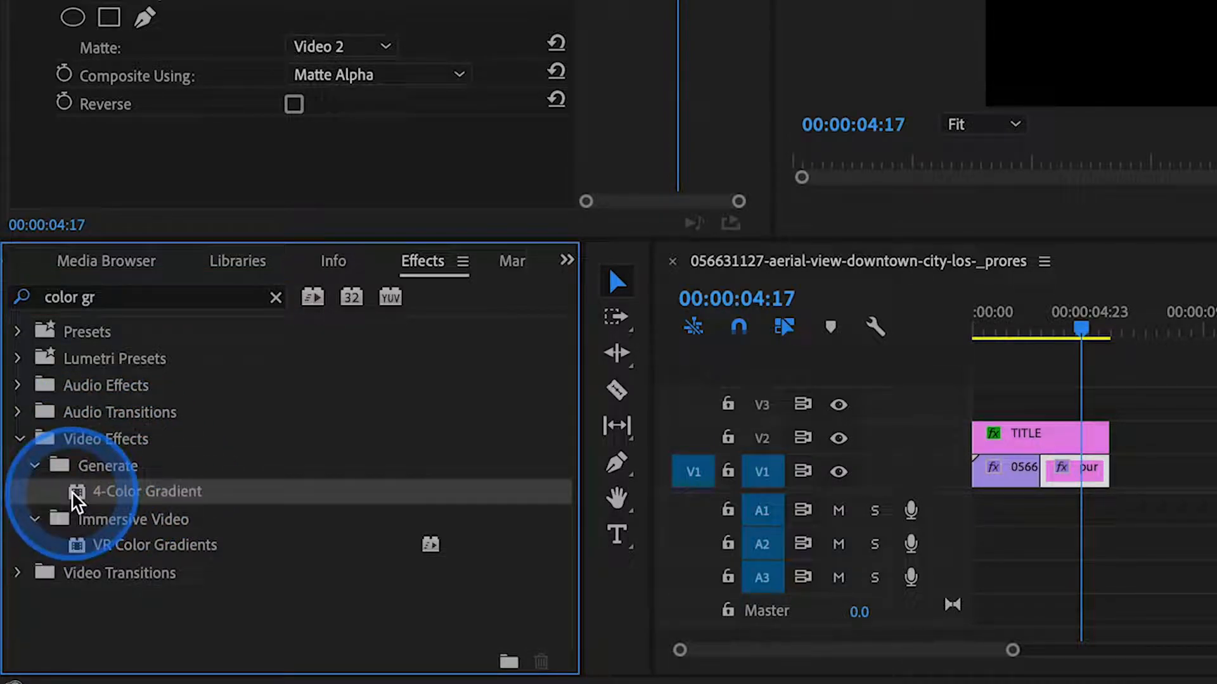
{"action": "left_click_drag", "start_coordinate": [75, 495], "coordinate": [1059, 477]}
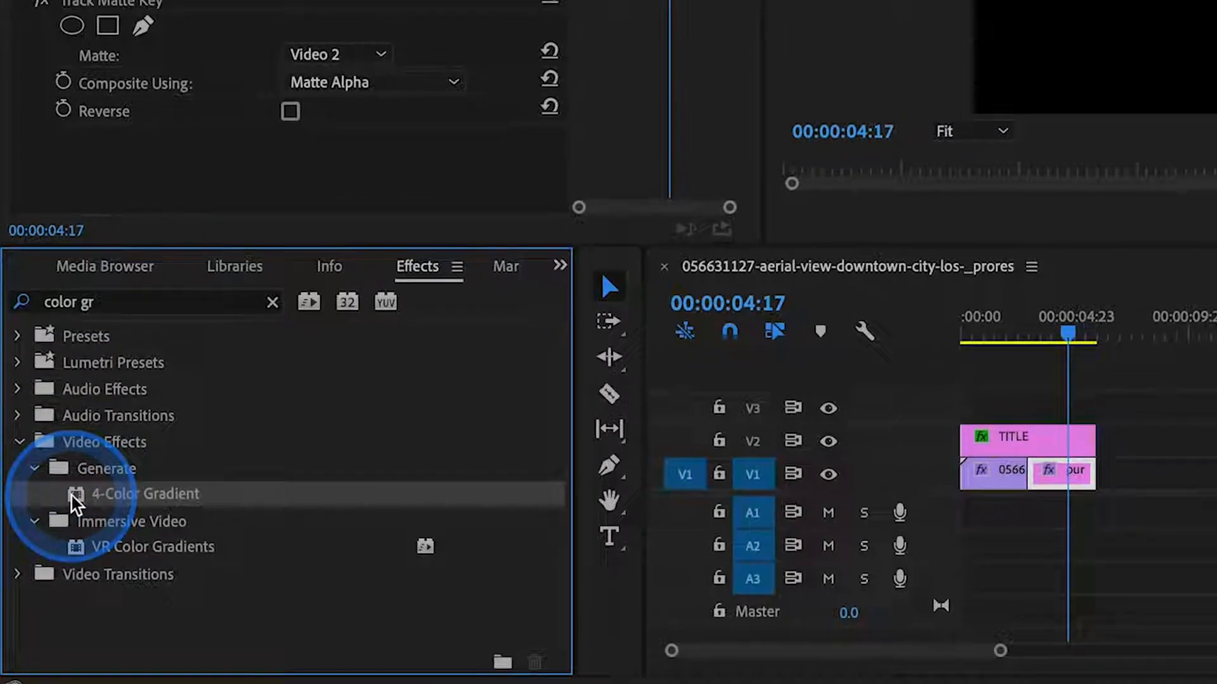
{"action": "mouse_move", "coordinate": [594, 569]}
{"action": "left_mouse_down"}
{"action": "mouse_move", "coordinate": [605, 567]}
{"action": "mouse_move", "coordinate": [582, 574]}
{"action": "left_mouse_up"}
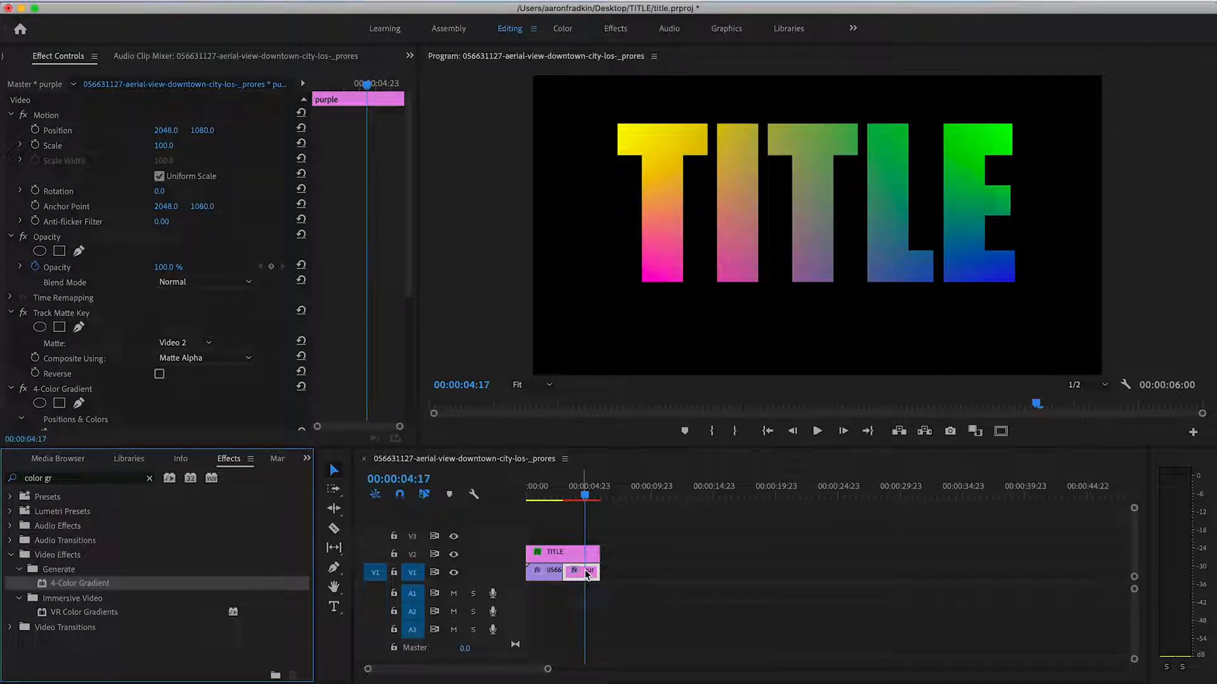
{"action": "left_click", "coordinate": [591, 574]}
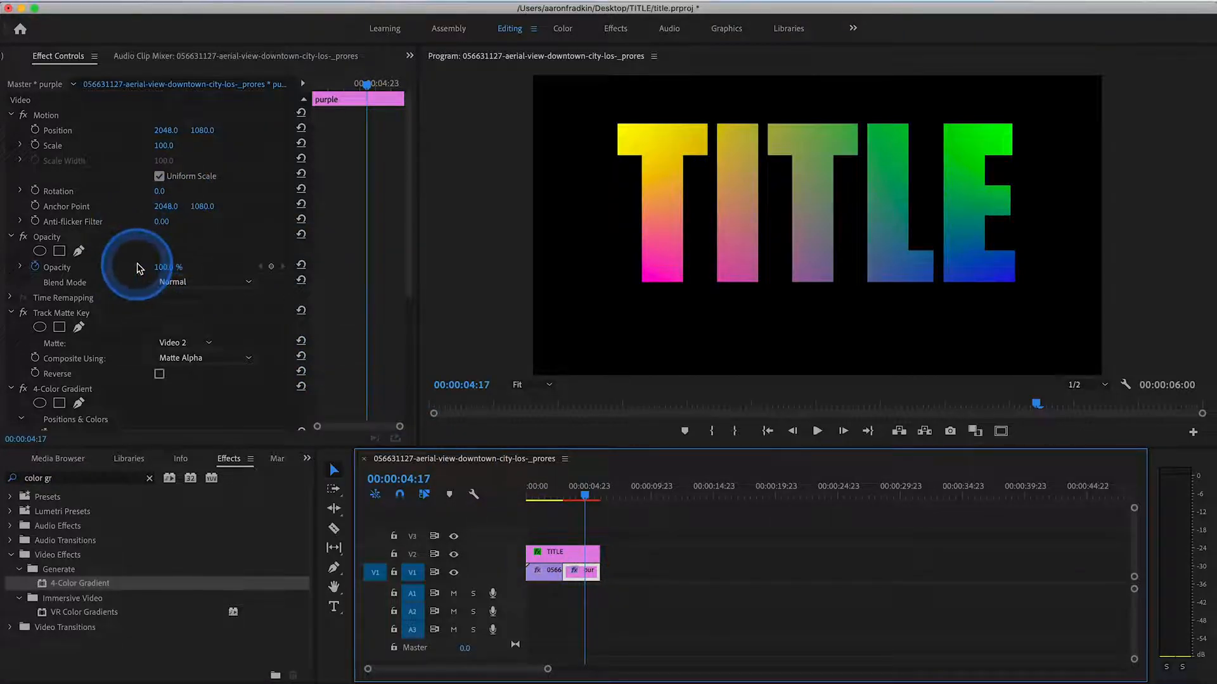
- Set Color 1 of the purple clip's 4-Color Gradient to magenta (E015D5)
{"action": "scroll", "coordinate": [137, 263], "scroll_direction": "down", "scroll_amount": 5}
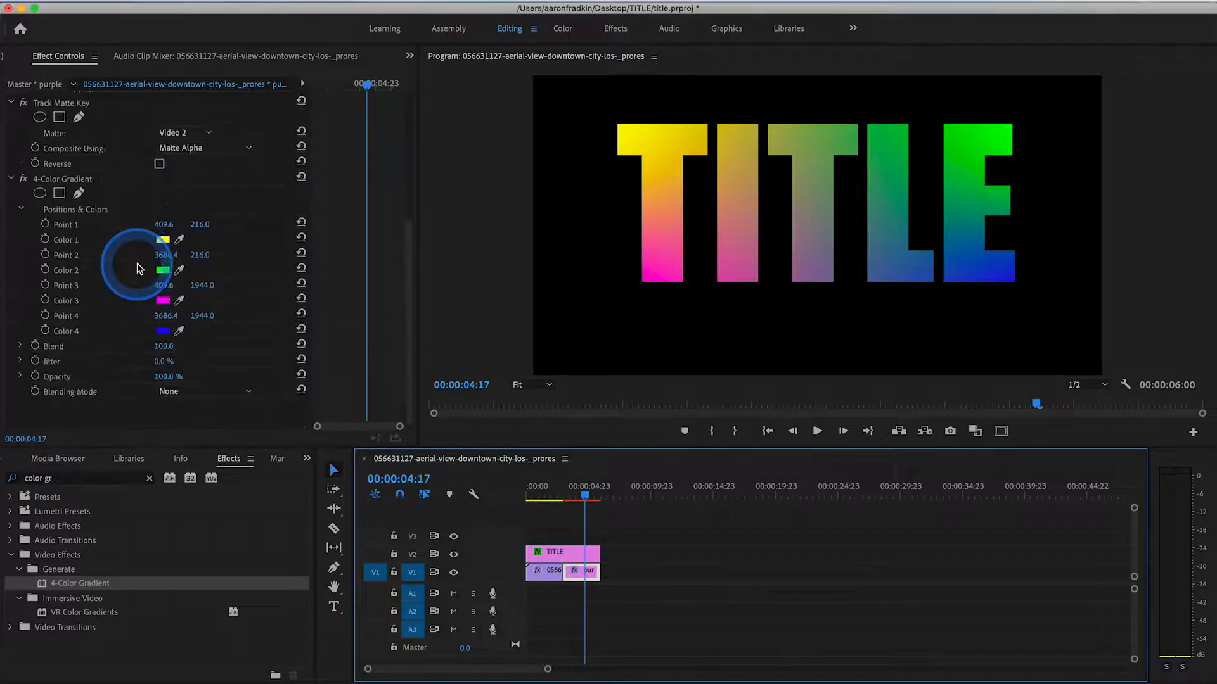
{"action": "left_click", "coordinate": [58, 183]}
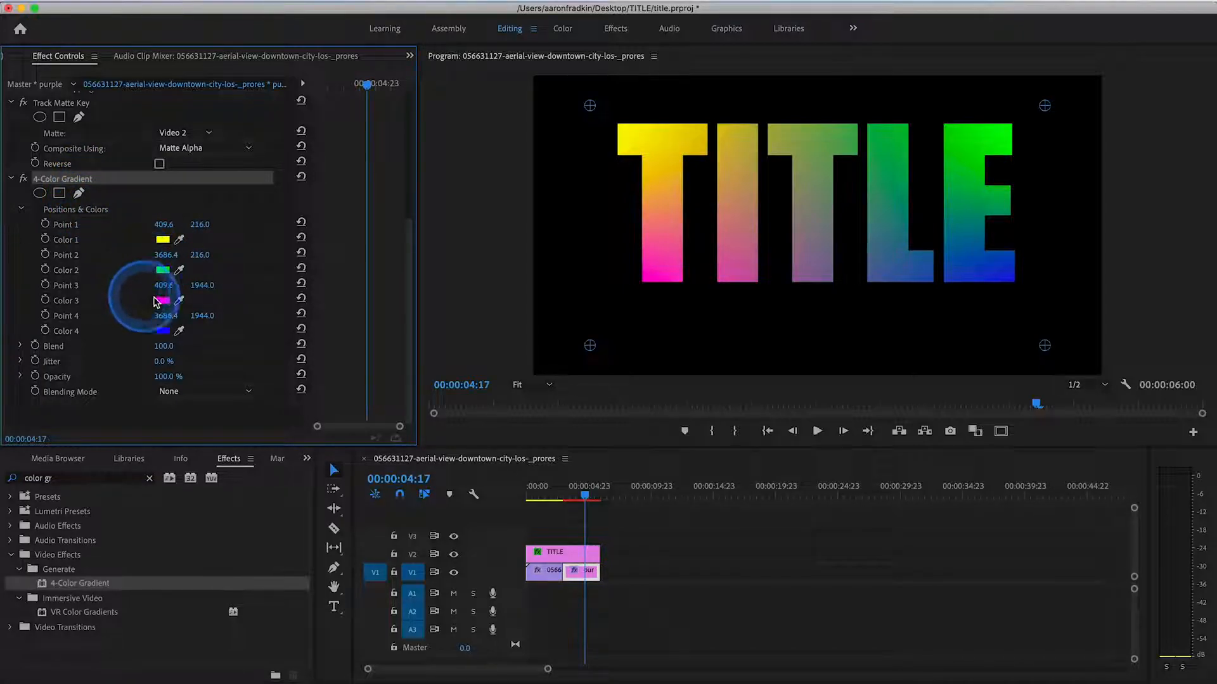
{"action": "left_click", "coordinate": [163, 240]}
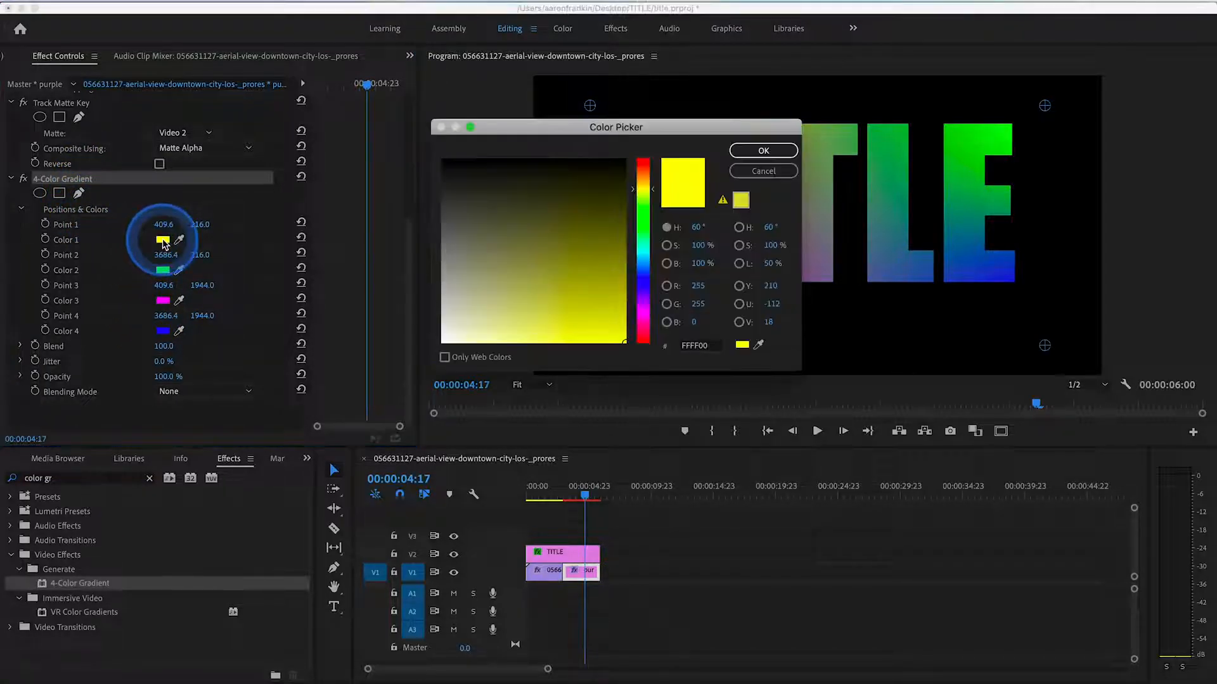
{"action": "left_click_drag", "start_coordinate": [642, 277], "coordinate": [641, 314]}
{"action": "left_click", "coordinate": [602, 317]}
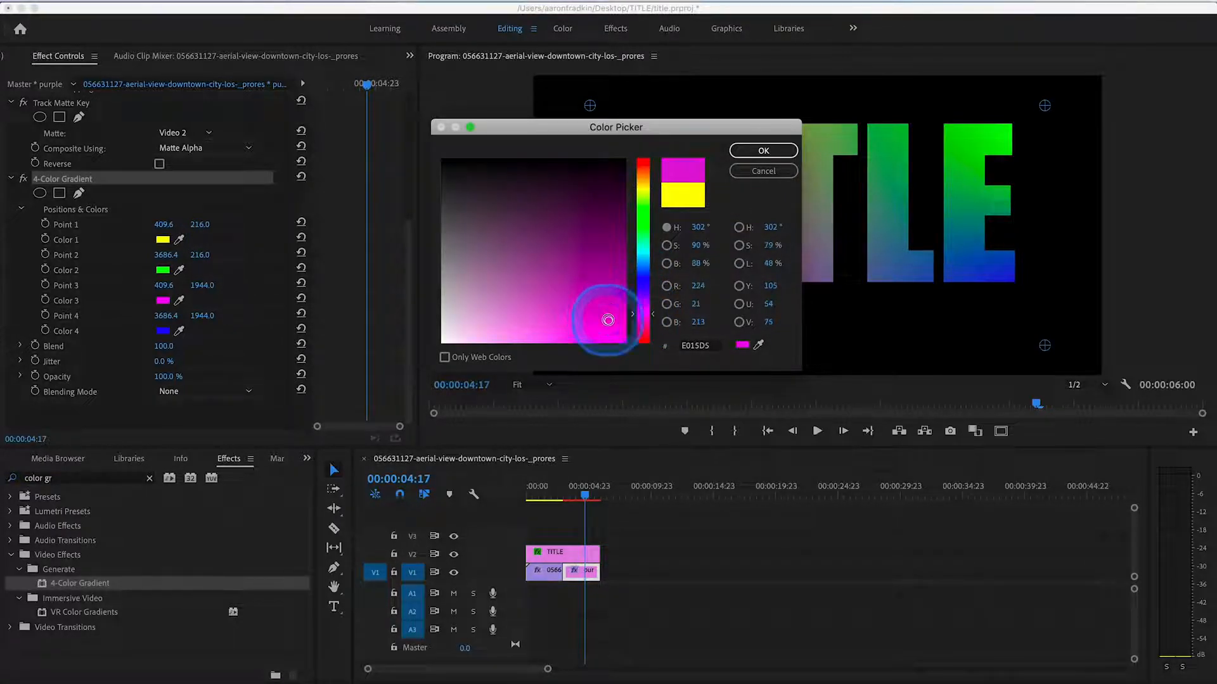
{"action": "left_click", "coordinate": [755, 151]}
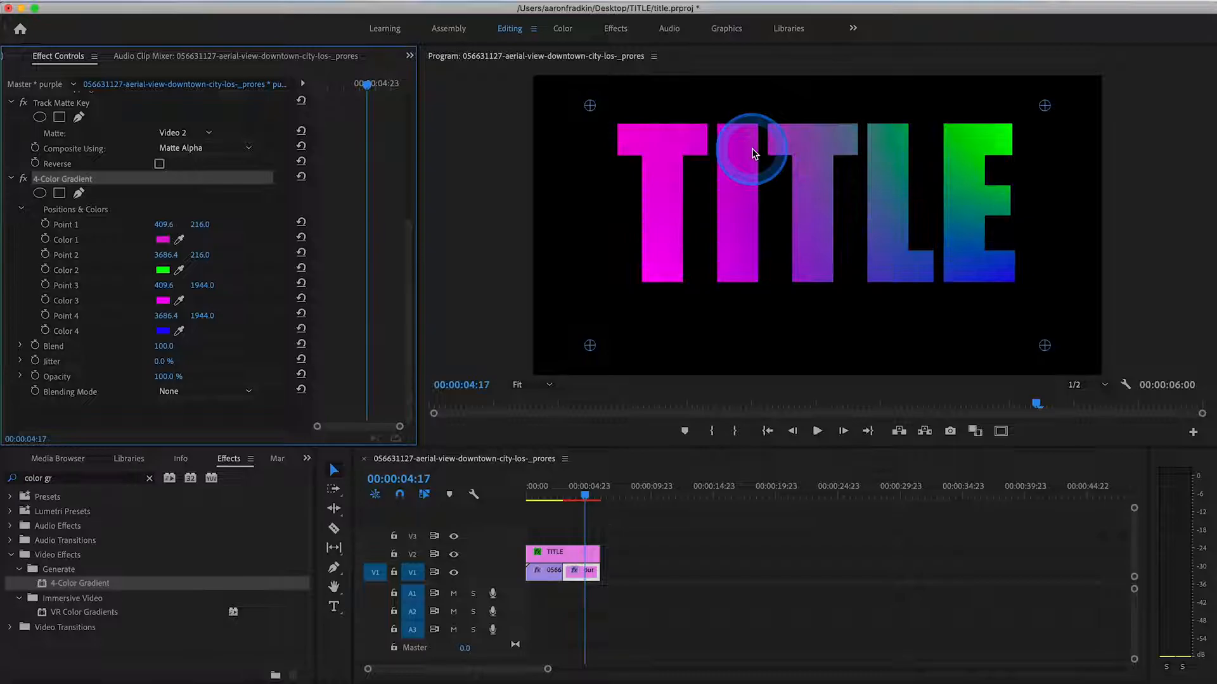
- Set Color 4 of the 4-Color Gradient to a slightly muted green with a hue of about 97°
{"action": "left_click", "coordinate": [164, 331]}
{"action": "left_click_drag", "start_coordinate": [647, 268], "coordinate": [637, 207]}
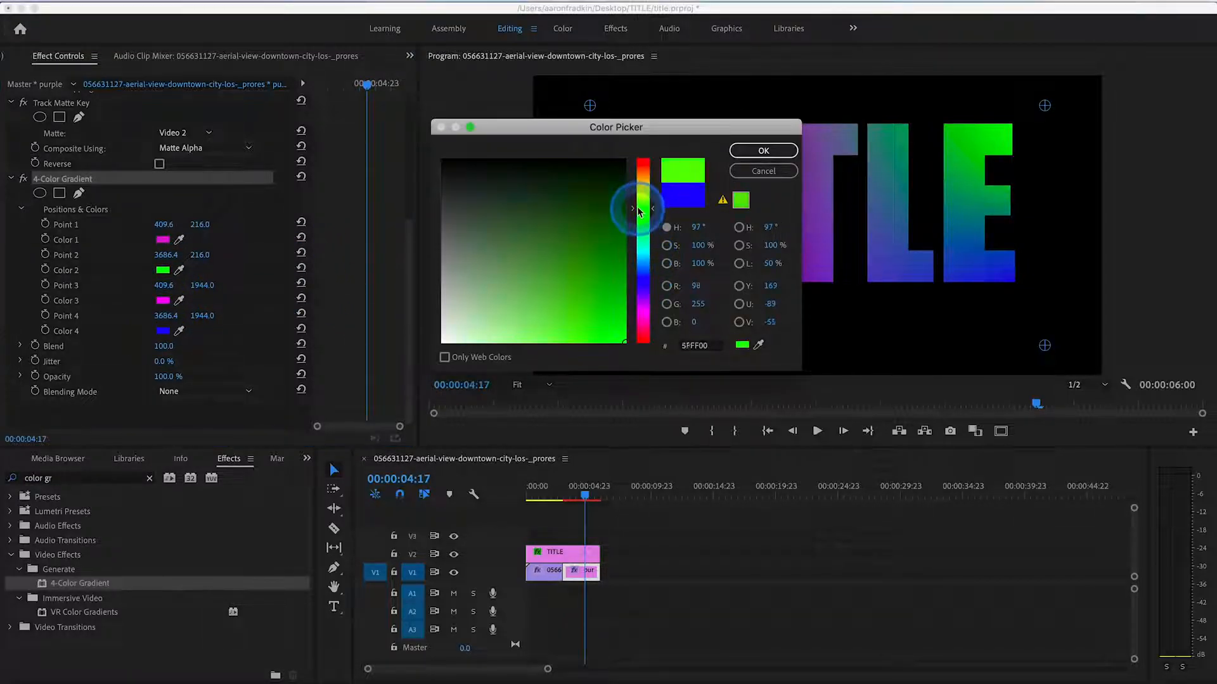
{"action": "left_click", "coordinate": [601, 304]}
{"action": "left_click", "coordinate": [752, 153]}
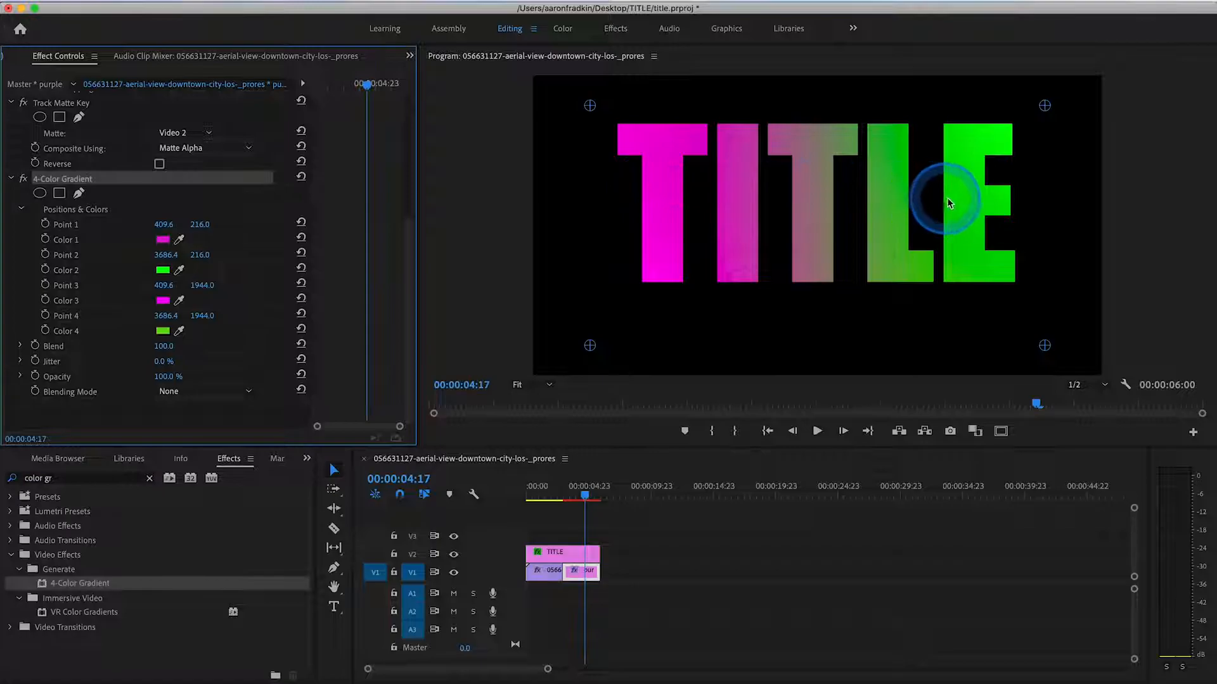
- Play the sequence from the aerial footage across the cut into the gradient-filled title
{"action": "left_click", "coordinate": [558, 514]}
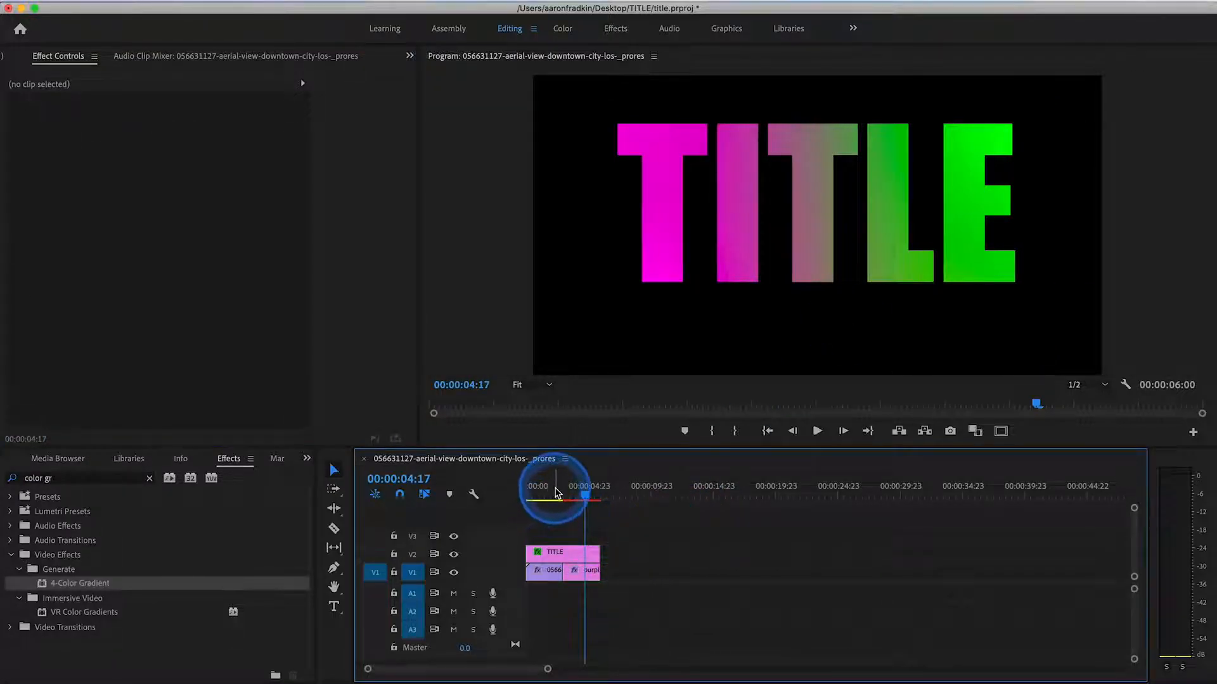
{"action": "left_click", "coordinate": [545, 493]}
{"action": "key", "text": "space"}
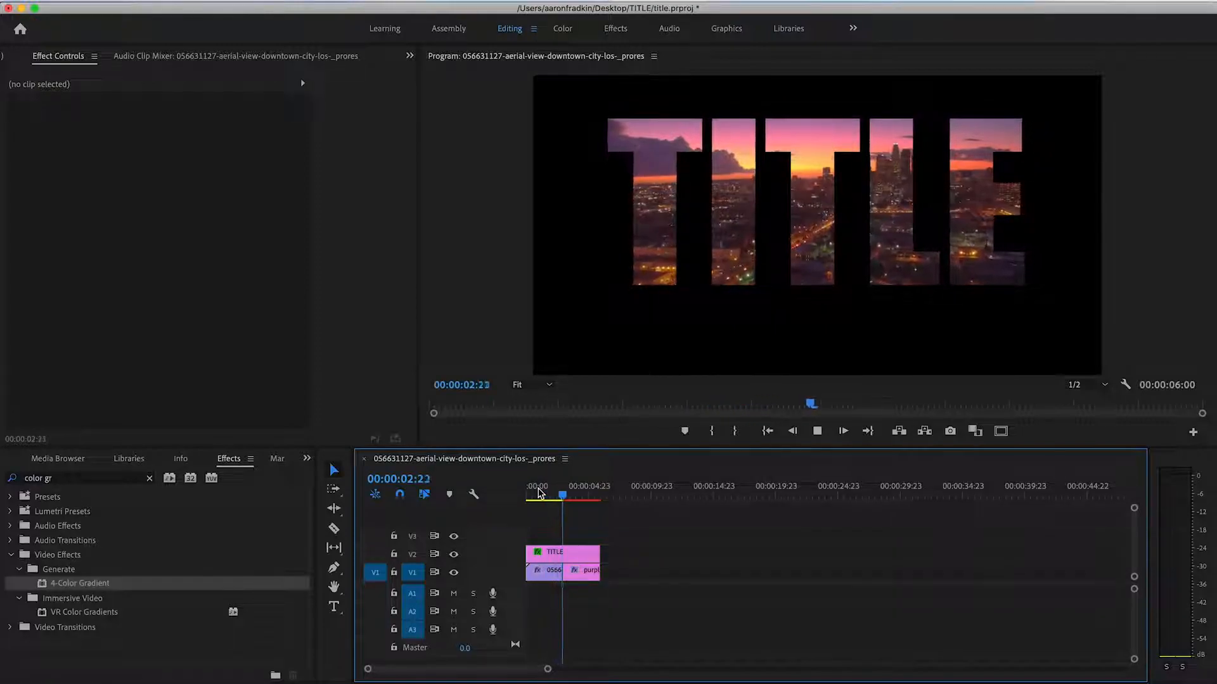
{"action": "key", "text": "space"}
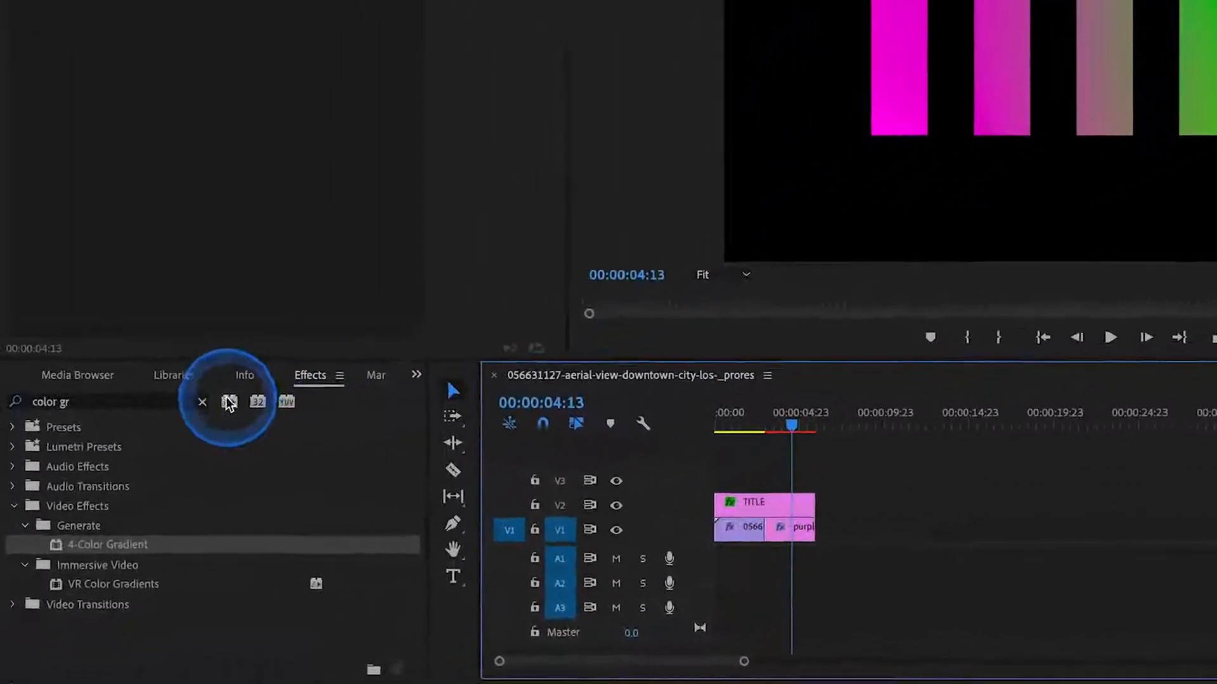
- Find the Gradient Wipe video transition and place it on the V1 cut between the aerial clip and the purple matte
{"action": "left_click", "coordinate": [202, 401]}
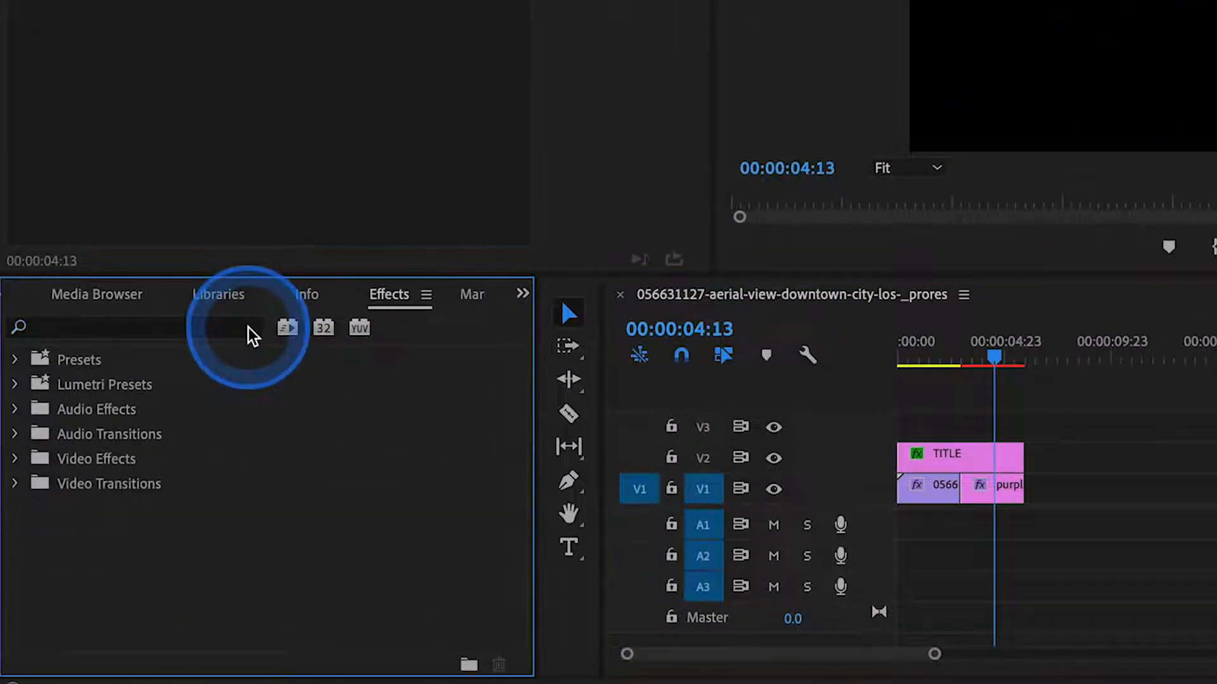
{"action": "type", "text": "gradi"}
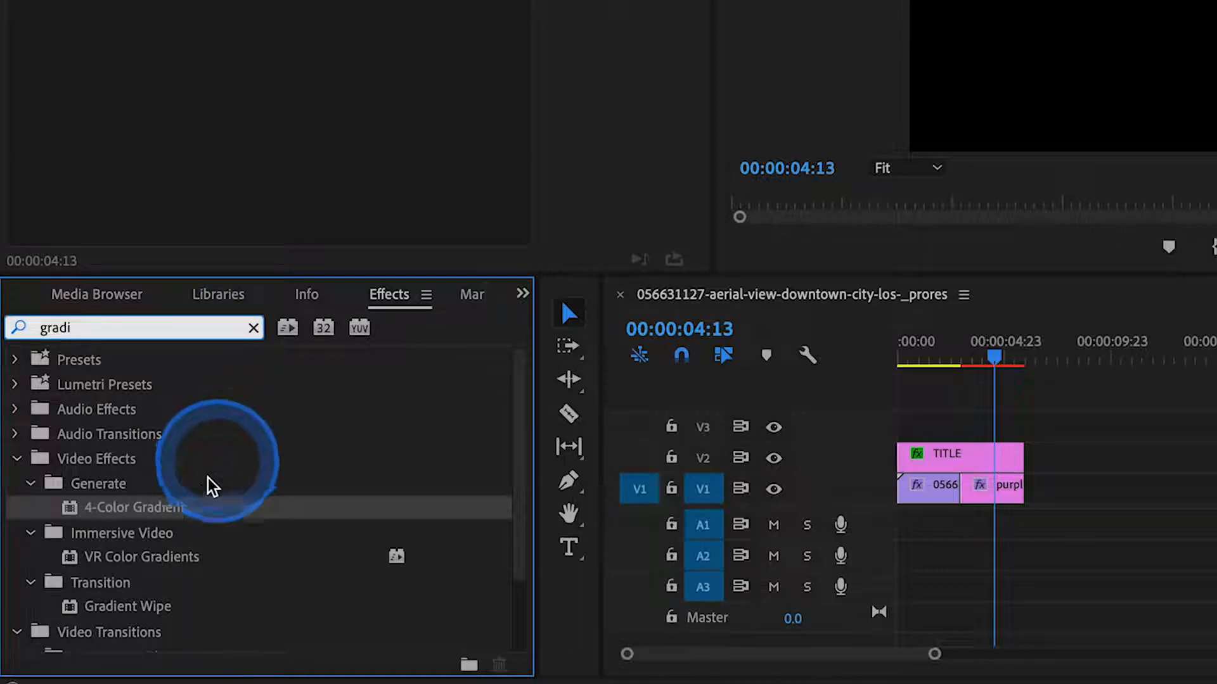
{"action": "scroll", "coordinate": [209, 480], "scroll_direction": "down", "scroll_amount": 3}
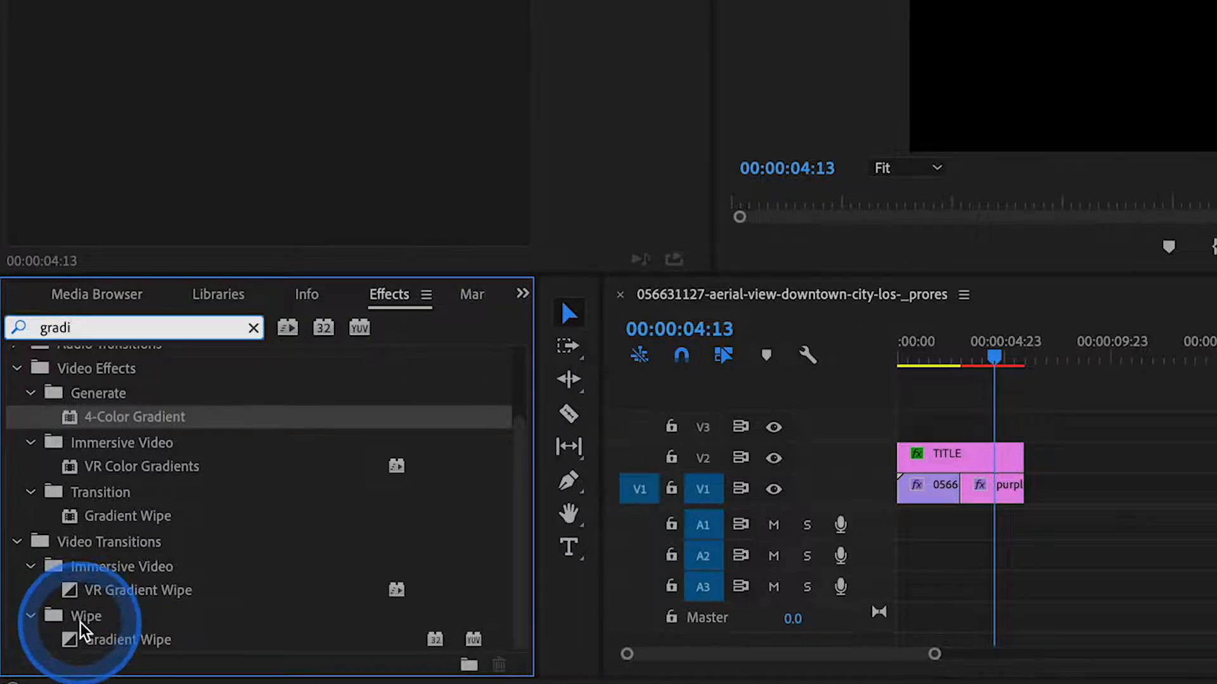
{"action": "left_click", "coordinate": [70, 643]}
{"action": "left_click_drag", "start_coordinate": [70, 646], "coordinate": [953, 502]}
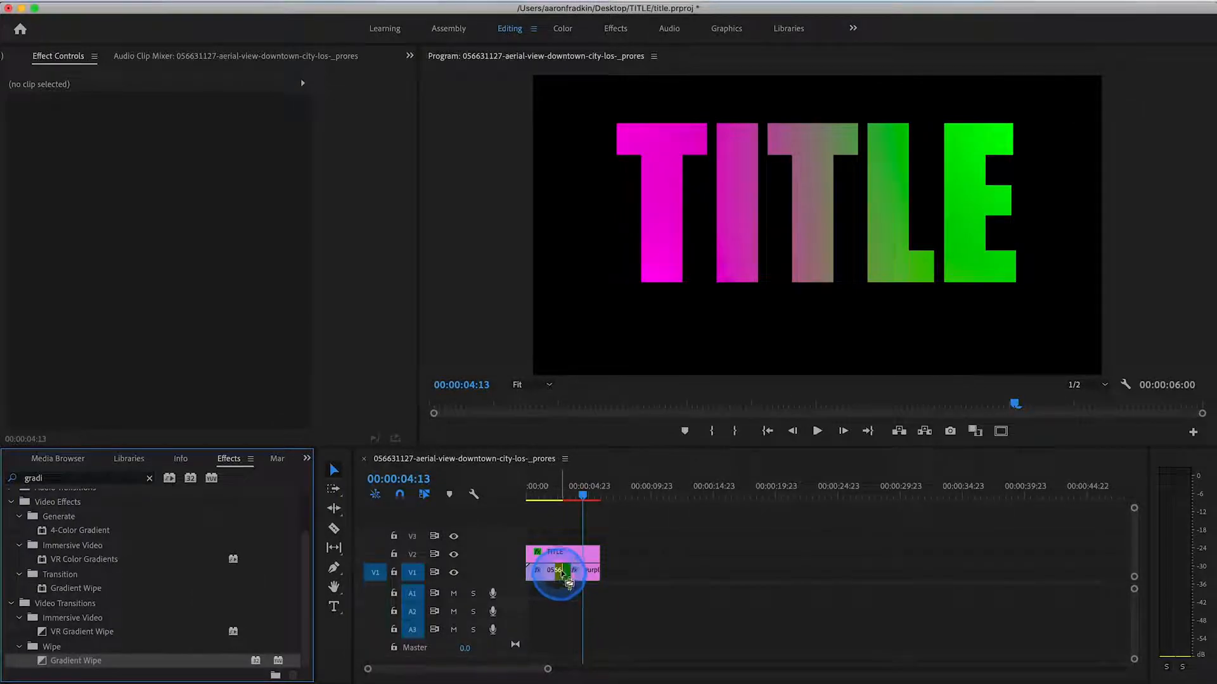
{"action": "left_click_drag", "start_coordinate": [569, 580], "coordinate": [570, 581]}
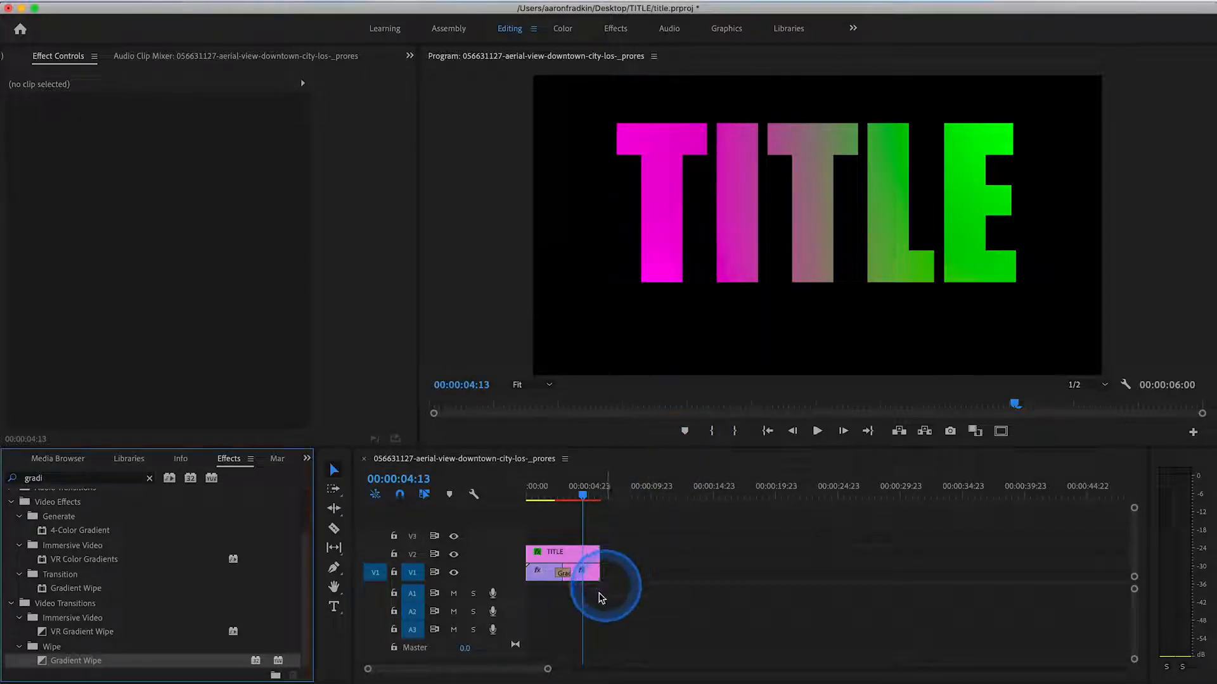
- Lengthen the Gradient Wipe transition to 00:00:02:12, centered at the cut, and return the playhead to 00:00:00:00
{"action": "left_click_drag", "start_coordinate": [548, 669], "coordinate": [507, 670]}
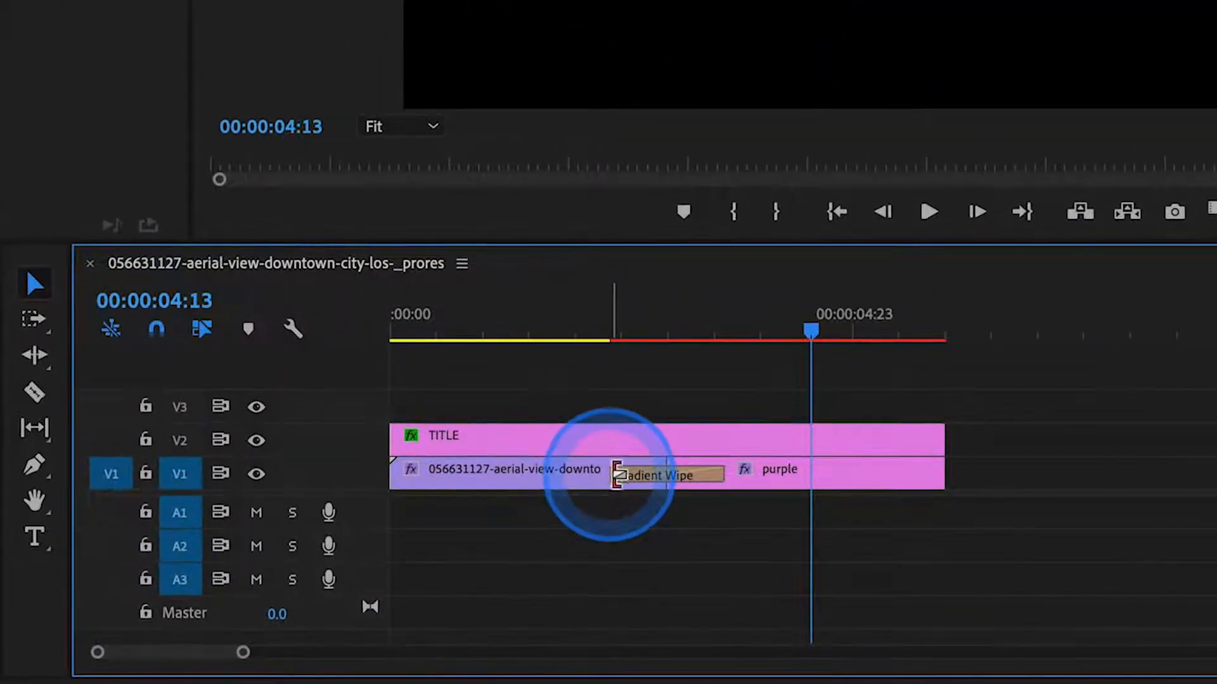
{"action": "left_click_drag", "start_coordinate": [617, 472], "coordinate": [558, 482]}
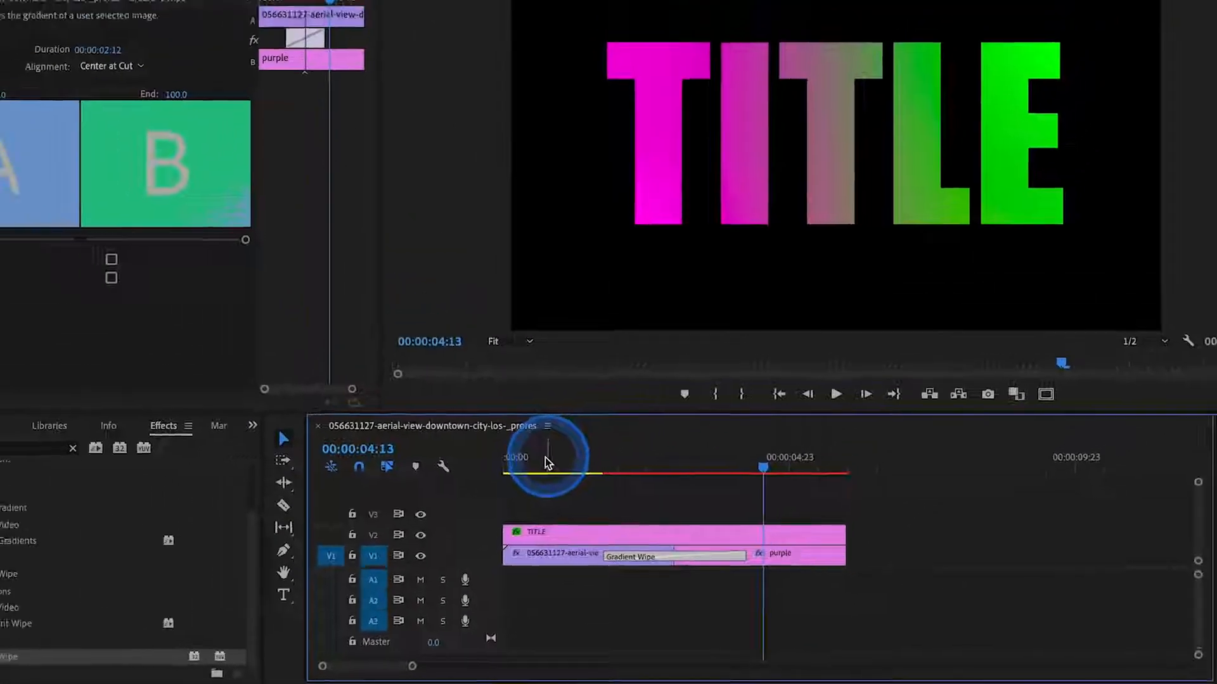
{"action": "left_click_drag", "start_coordinate": [455, 329], "coordinate": [296, 332]}
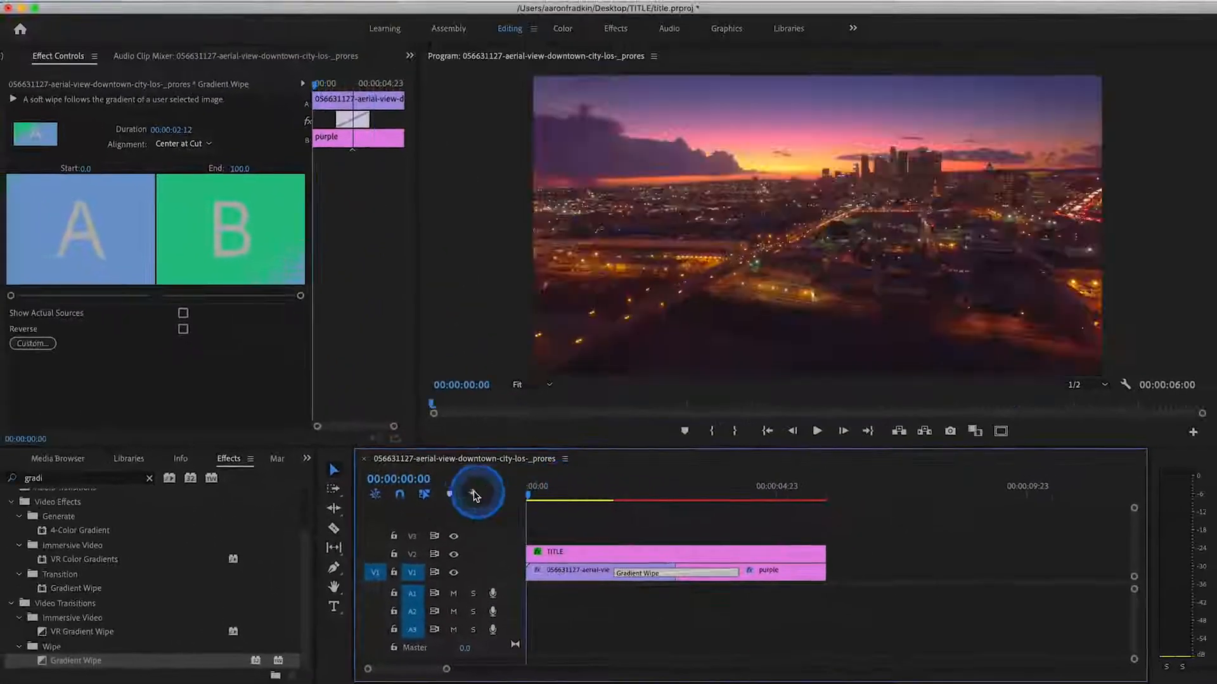